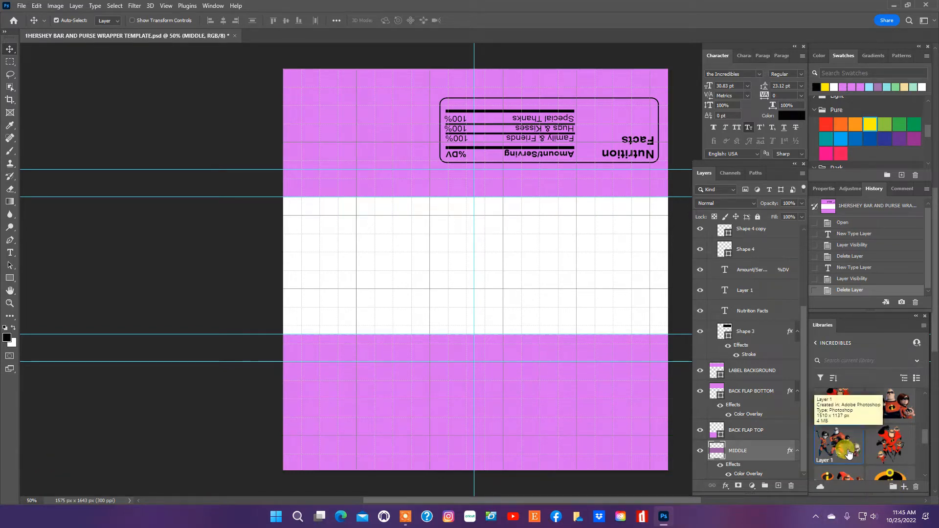
Place the five-member Incredibles family graphic from the library in the middle of the white band, scaled to about 646 × 487 px
left_click_drag(849, 448, 489, 289)
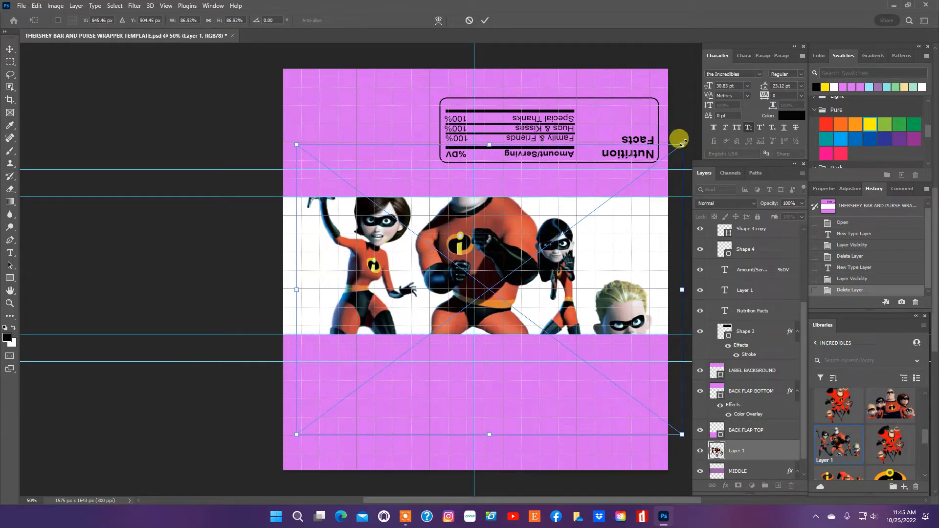
left_click_drag(683, 143, 492, 280)
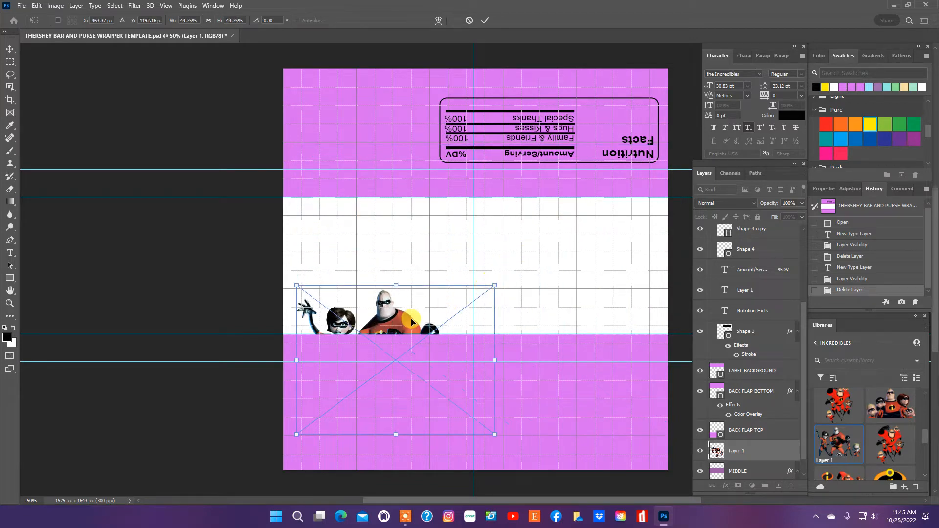
left_click_drag(411, 322, 503, 220)
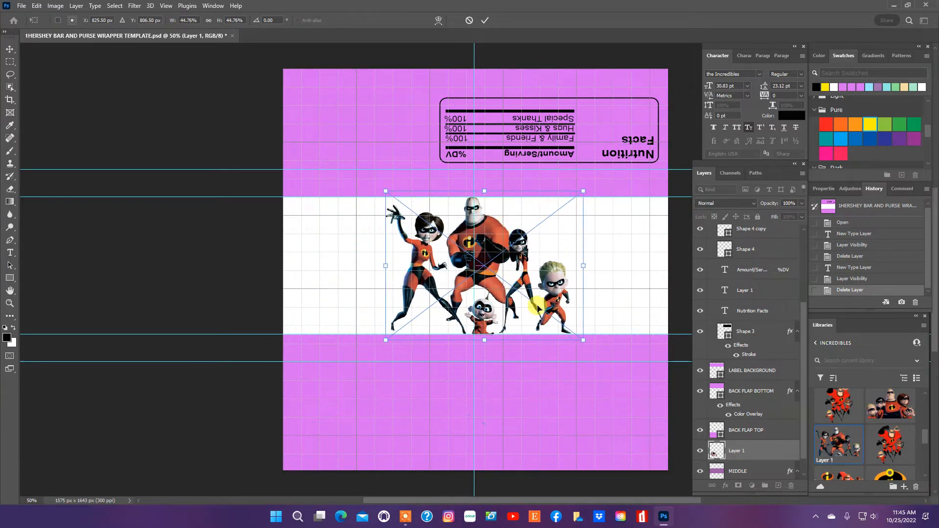
left_click_drag(582, 338, 542, 310)
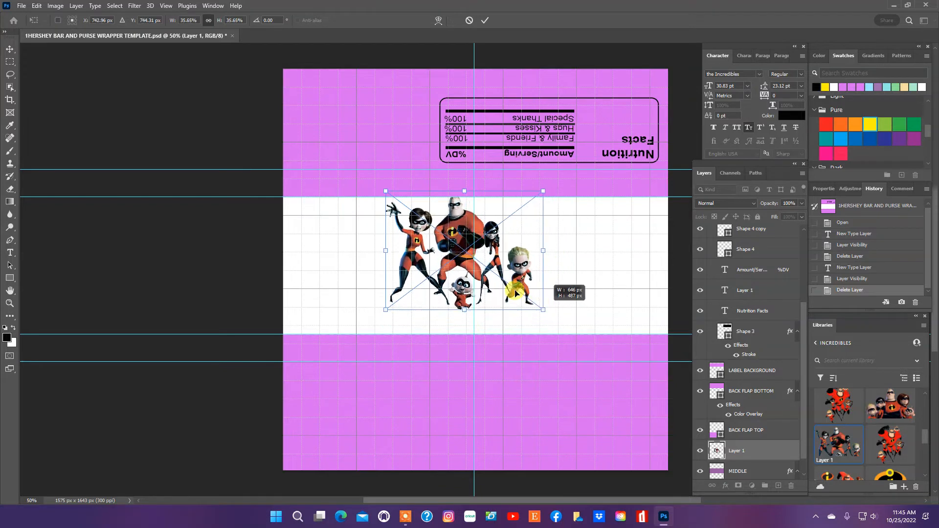
mouse_move(499, 267)
left_mouse_down()
mouse_move(536, 289)
mouse_move(504, 286)
mouse_move(531, 277)
mouse_move(492, 261)
left_mouse_up()
key("Return")
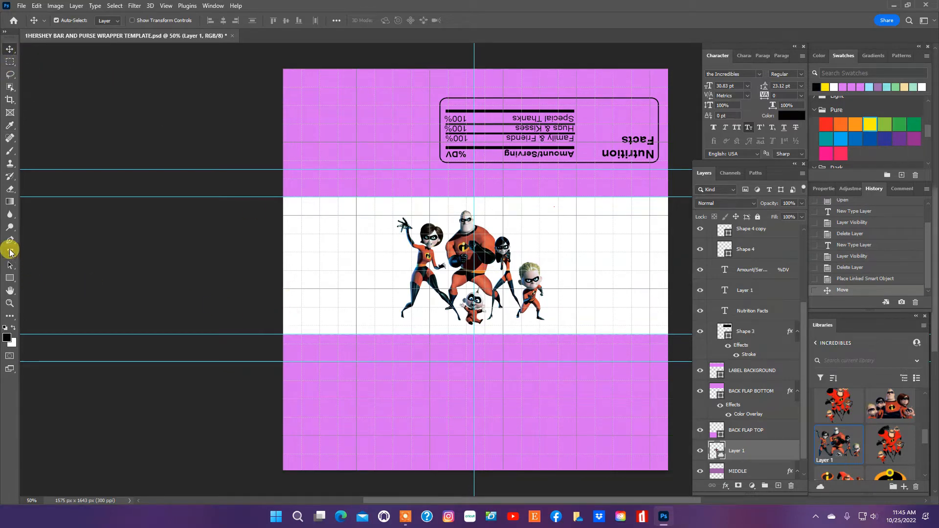
Start a text layer in the white band left of the family graphic, with Faux Bold on and Small Caps off
left_click_drag(9, 253, 60, 250)
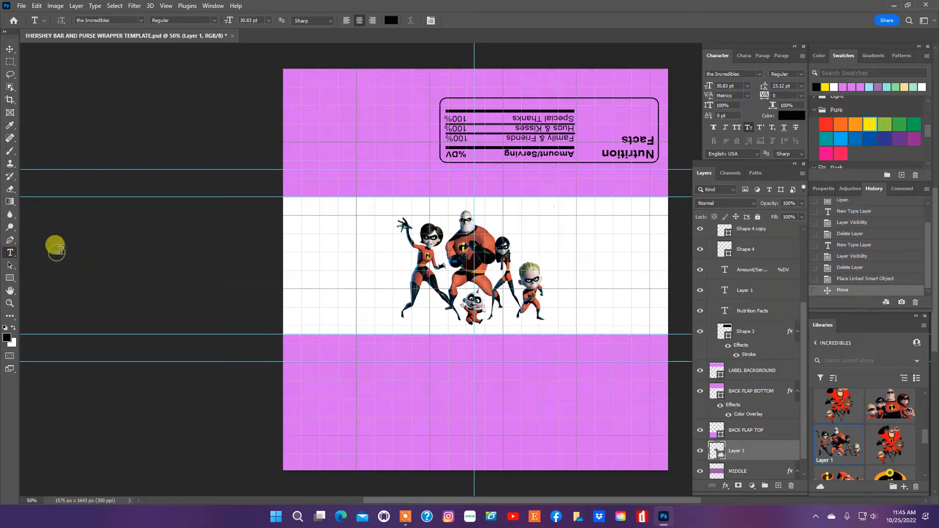
left_click(313, 233)
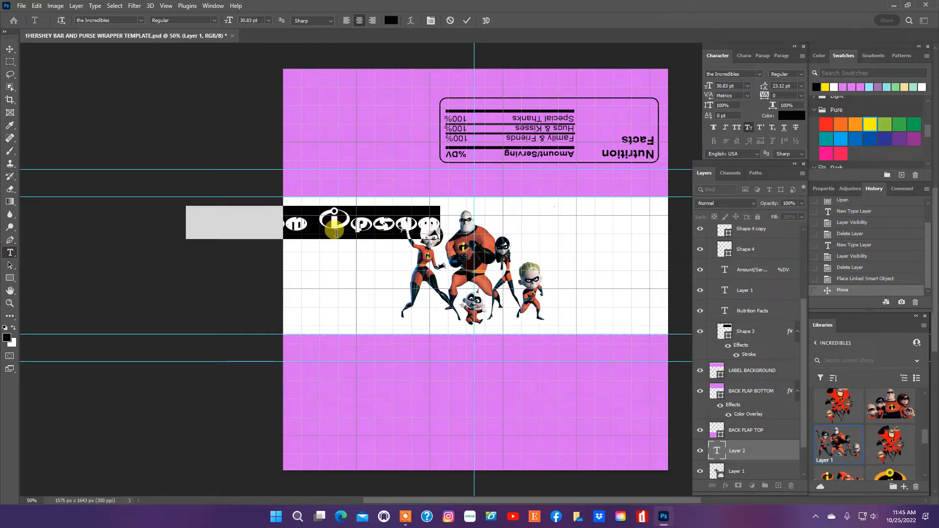
left_click(712, 129)
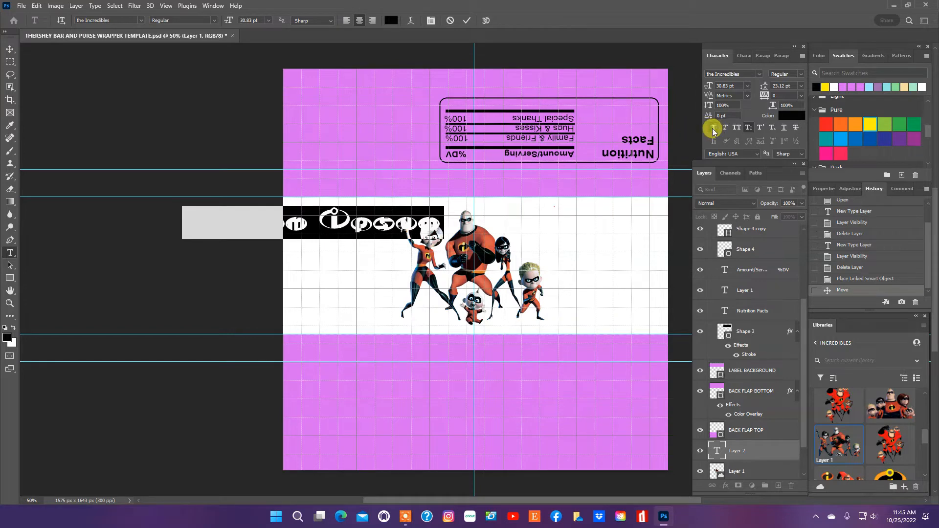
left_click(751, 130)
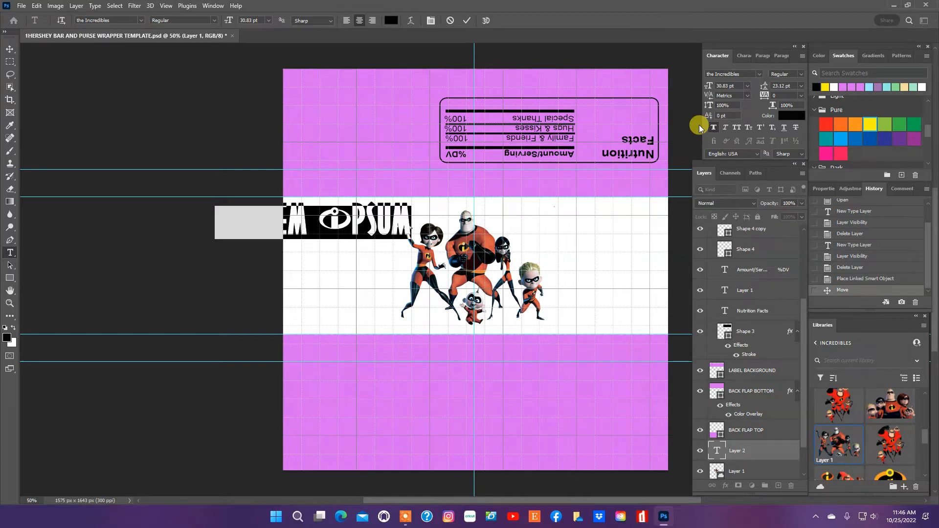
type("the")
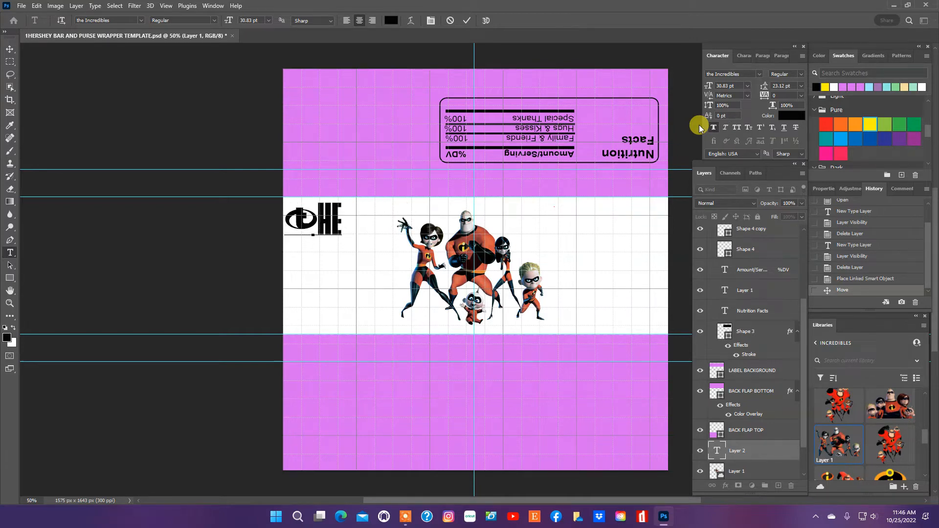
key("BackSpace")
key("BackSpace")
key("BackSpace")
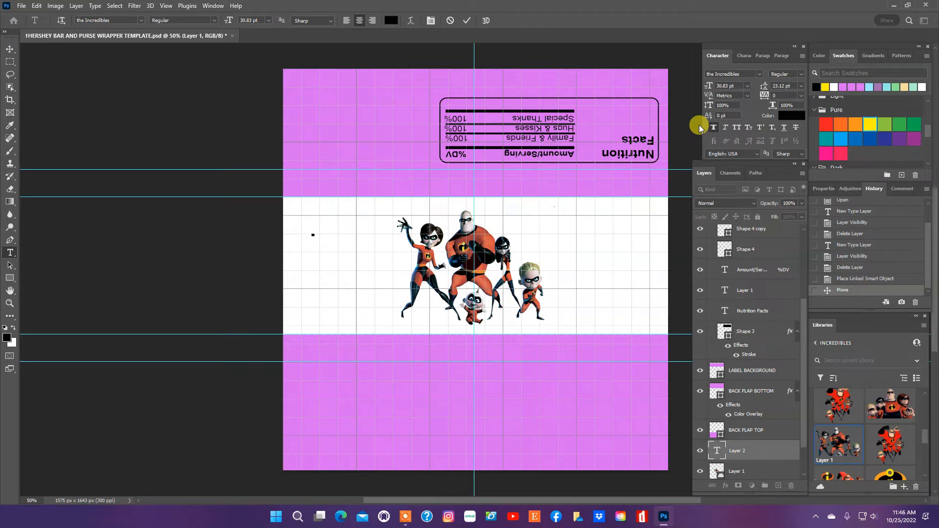
Enter the four-line uppercase text: THE, INCREDIBLE, the child's first name, and IS 2
type("THE ")
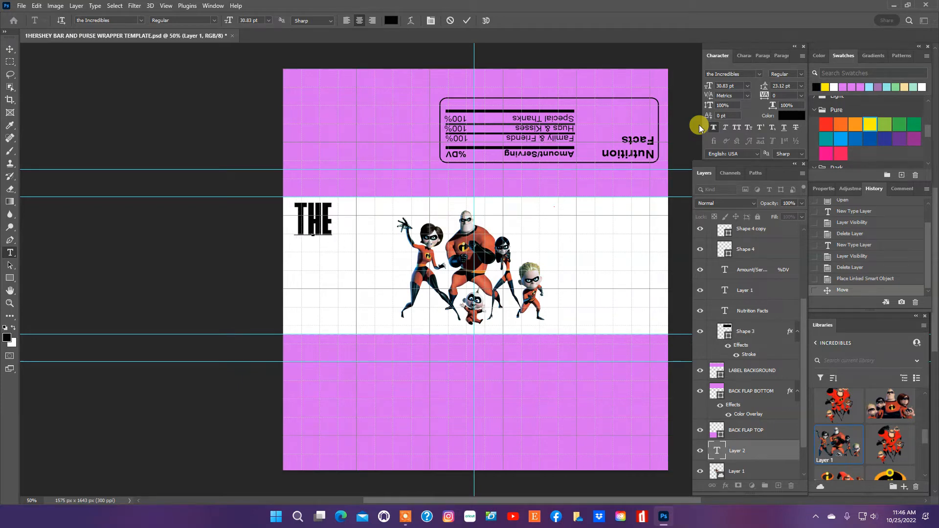
type("INCREDIBLE ")
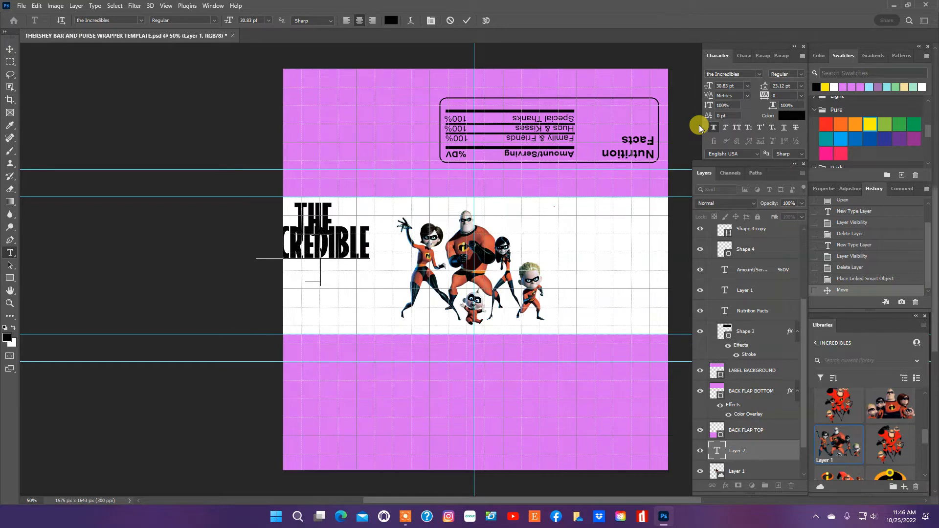
type("ANDY")
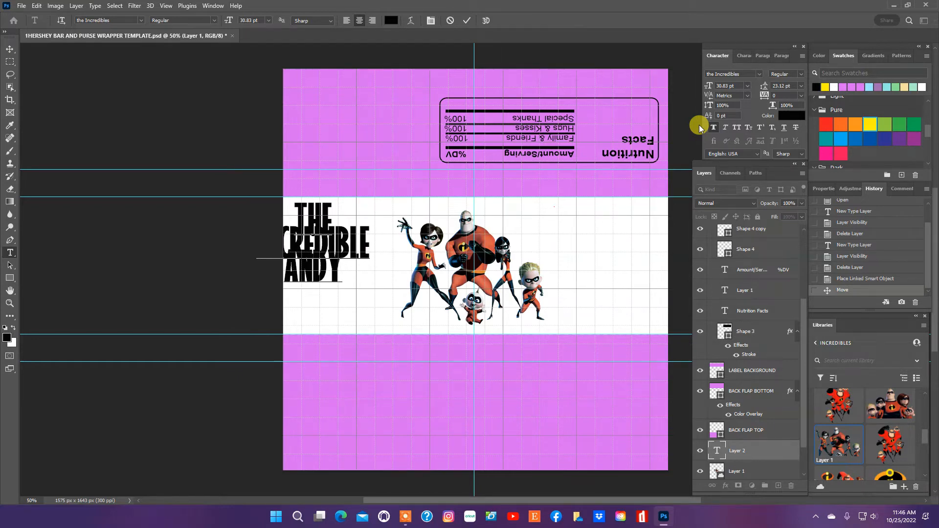
key("Return")
type("IS 2")
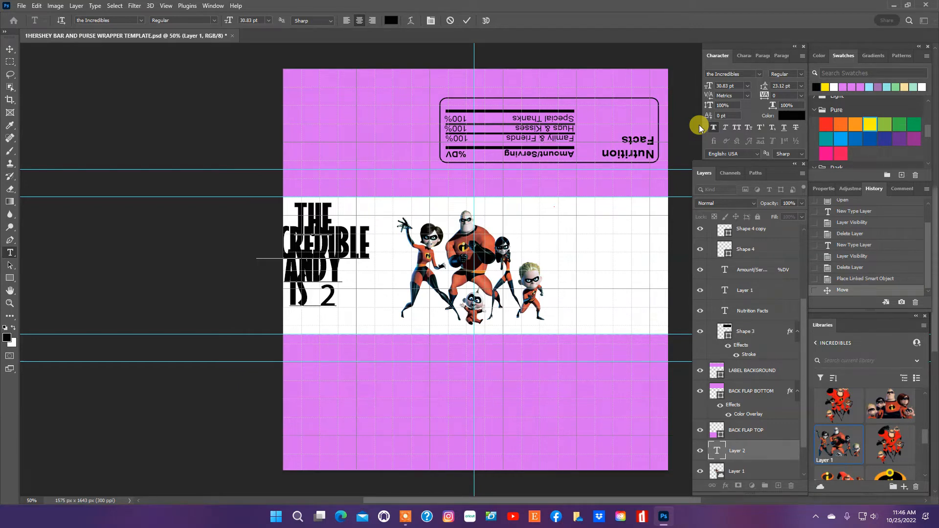
left_click(146, 69)
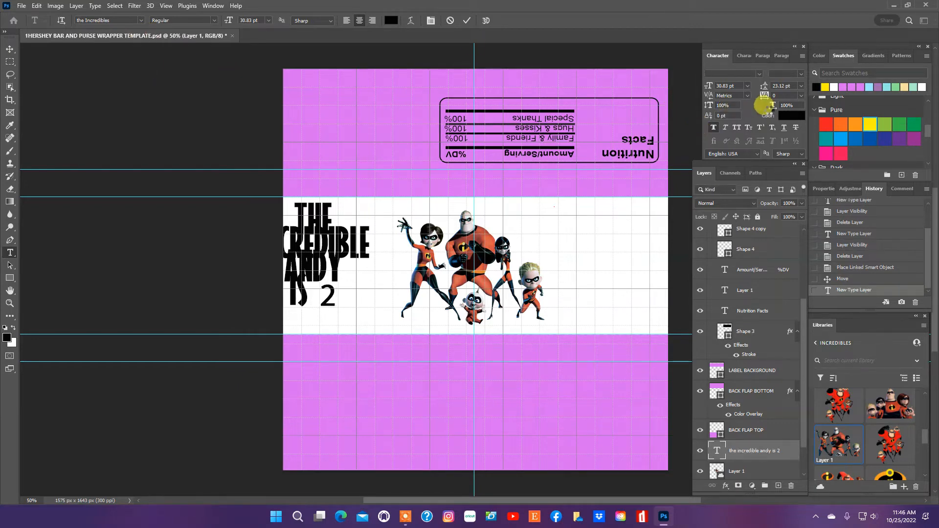
Try 30 pt and 36 pt leading on the four-line text
left_click(800, 86)
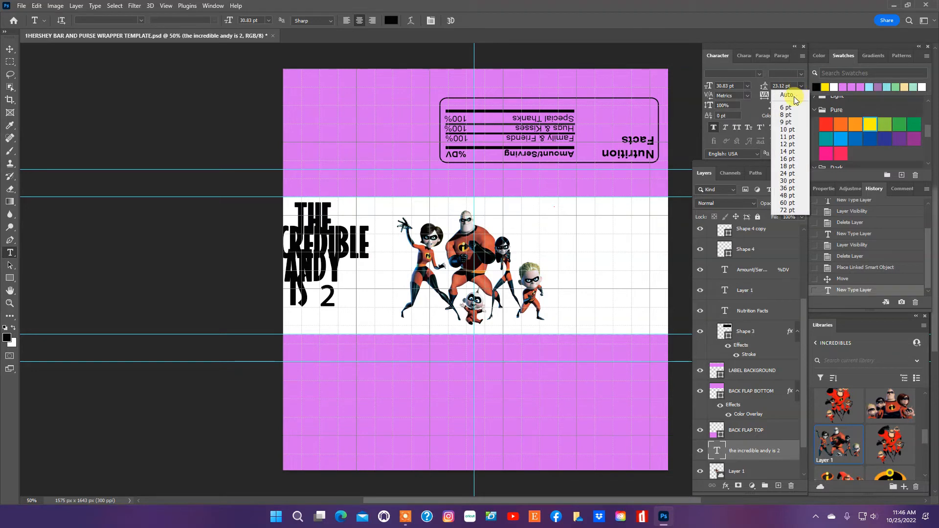
left_click(787, 181)
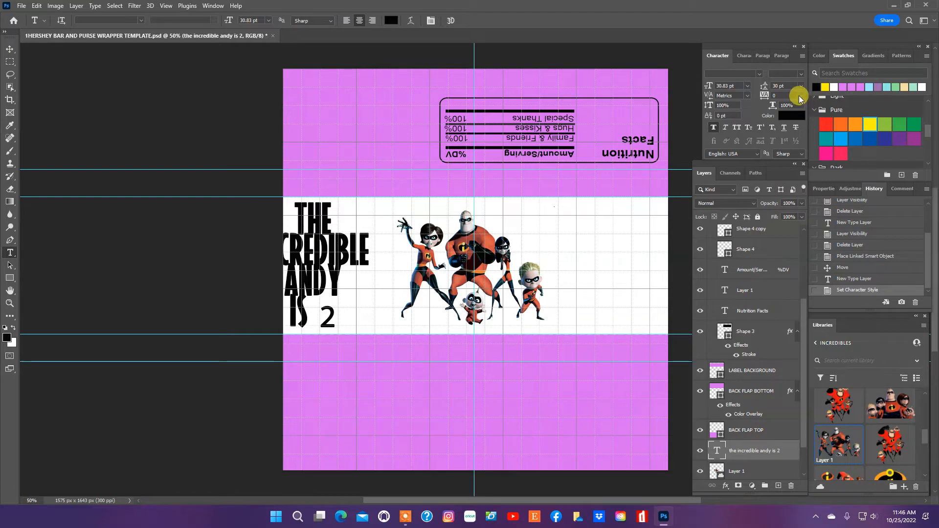
left_click(801, 86)
left_click(789, 190)
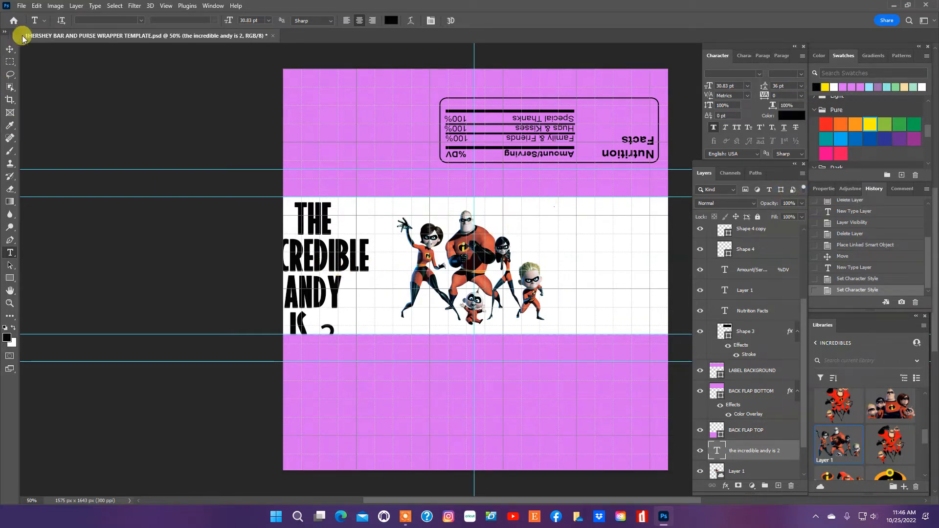
Set the text to 18 pt with 24 pt leading and move it fully inside the white band beside the family graphic
left_click(7, 48)
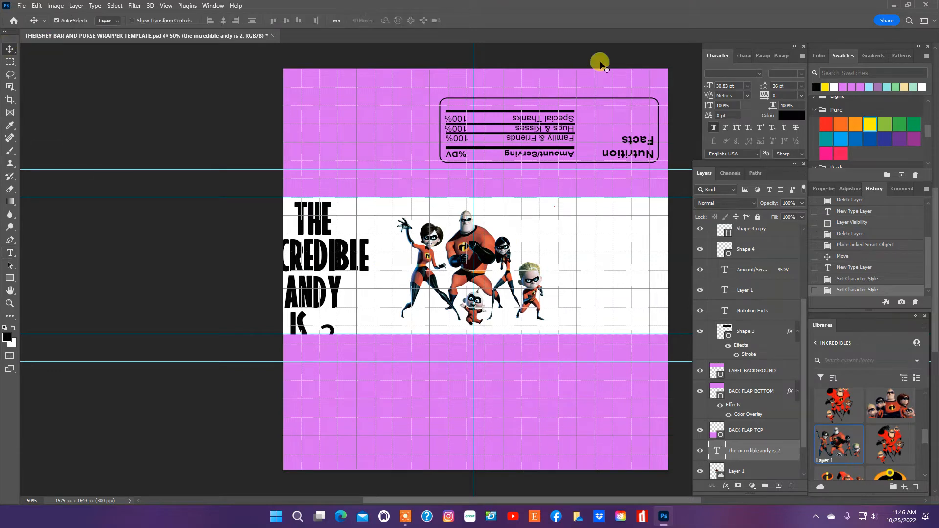
left_click(747, 86)
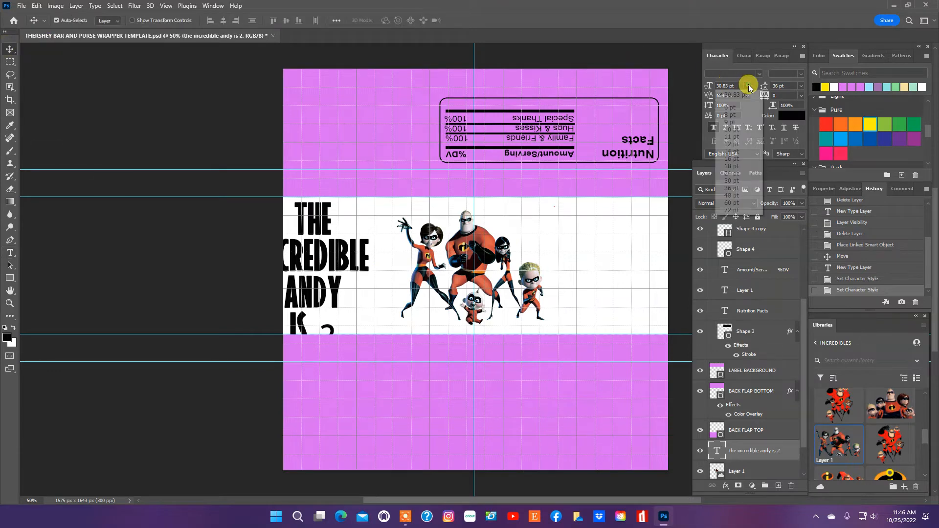
left_click(734, 166)
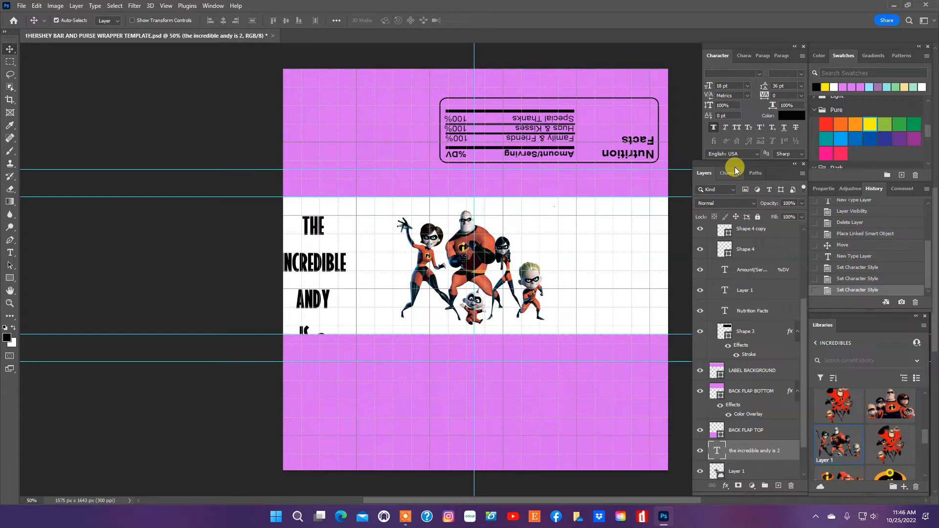
left_click(802, 86)
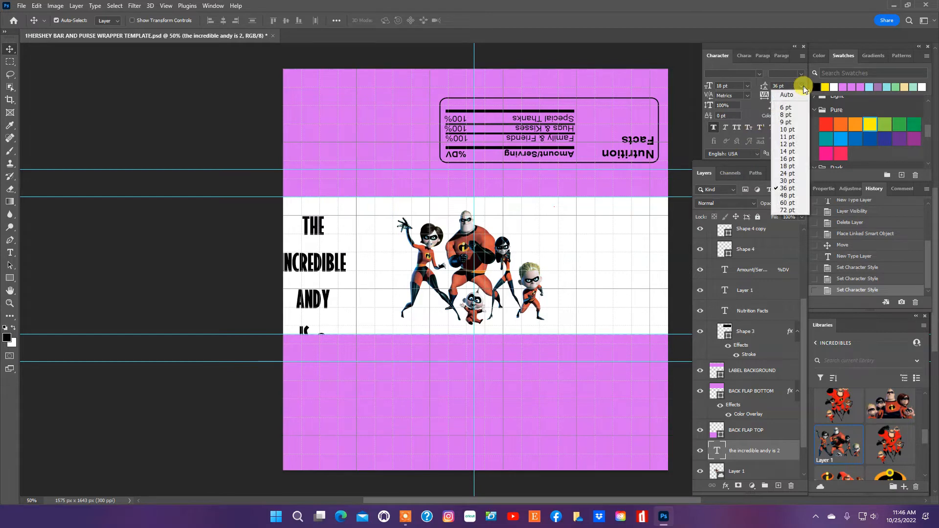
left_click(787, 181)
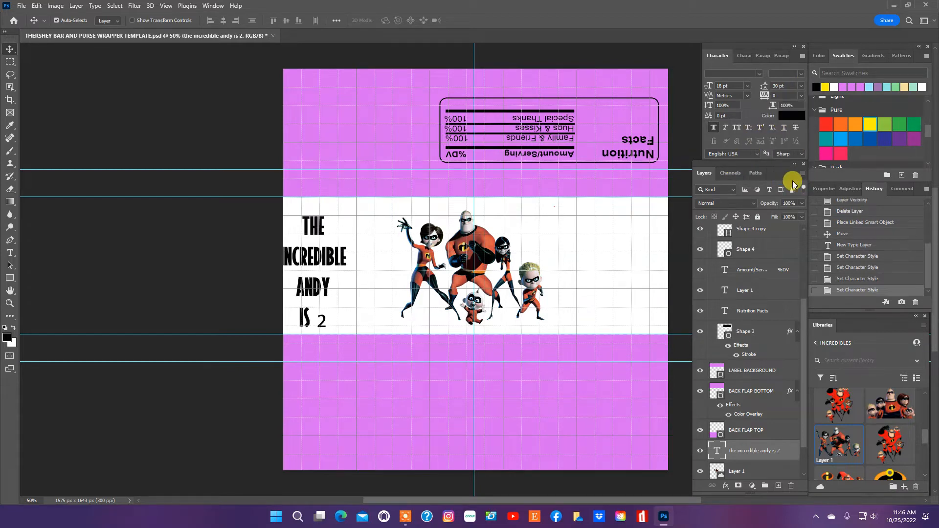
left_click(801, 86)
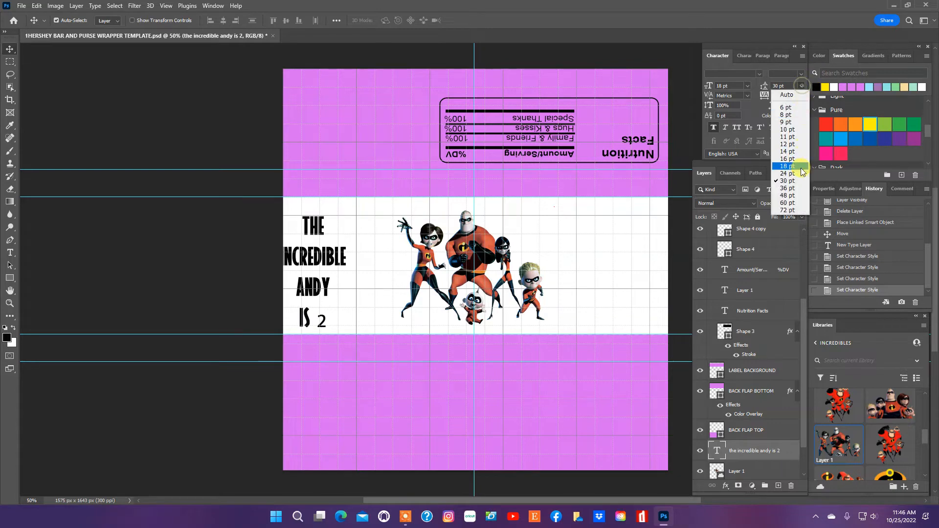
left_click(797, 174)
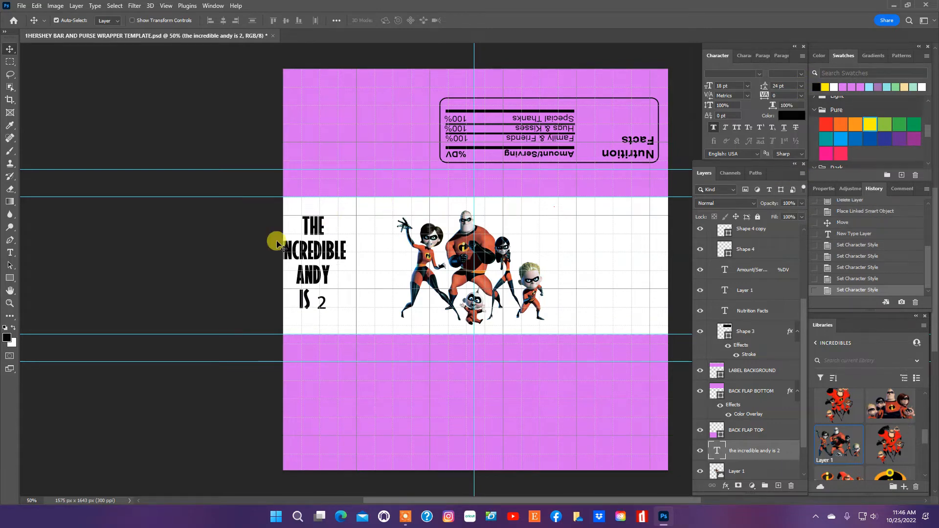
left_click_drag(312, 282, 338, 286)
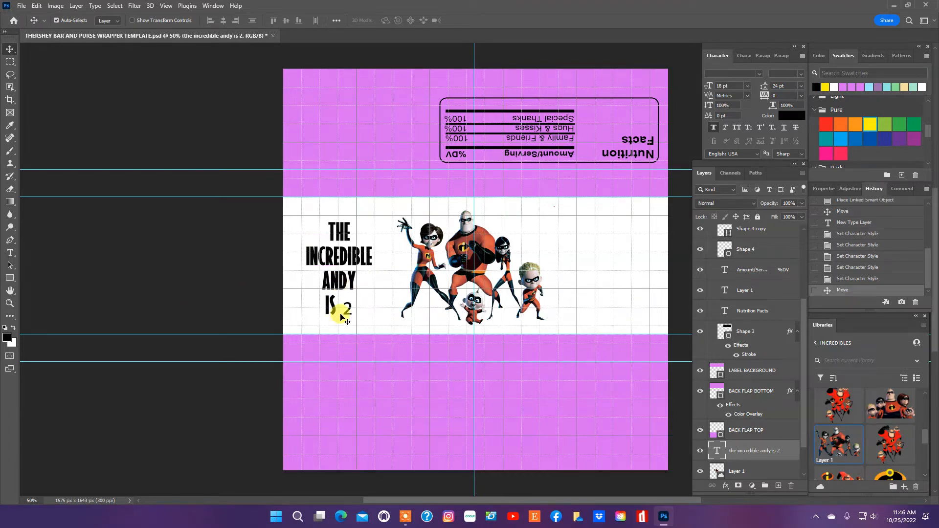
Enlarge only the digit 2 in the text's last line to 30 pt
left_click(11, 253)
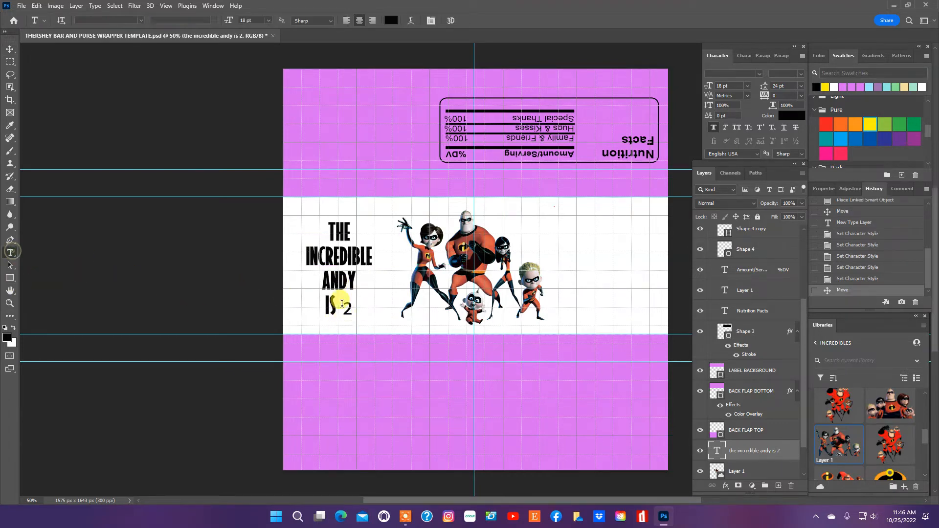
left_click_drag(344, 308, 370, 307)
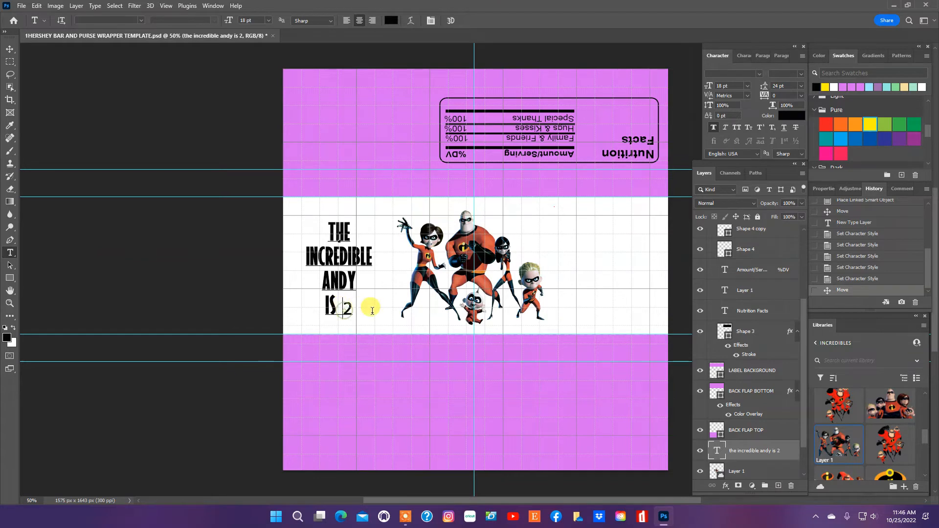
left_click(747, 86)
left_click(734, 180)
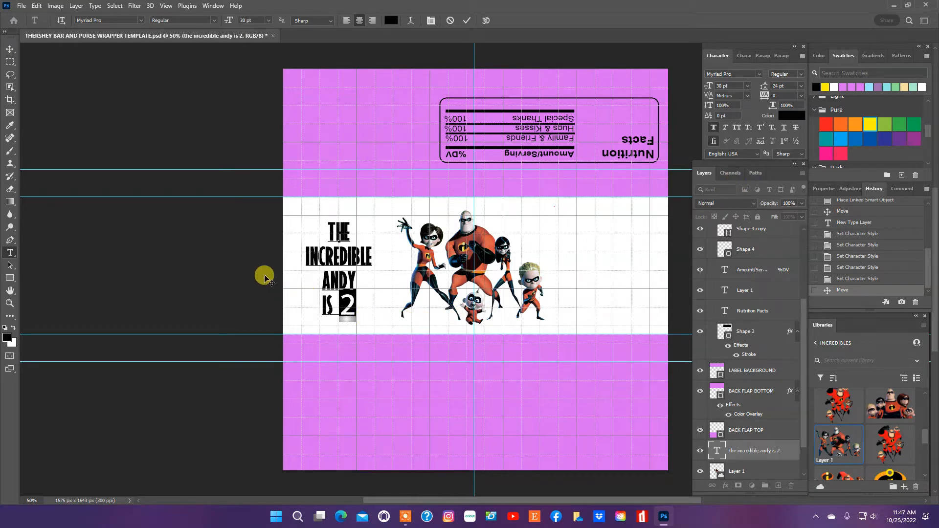
left_click(362, 217)
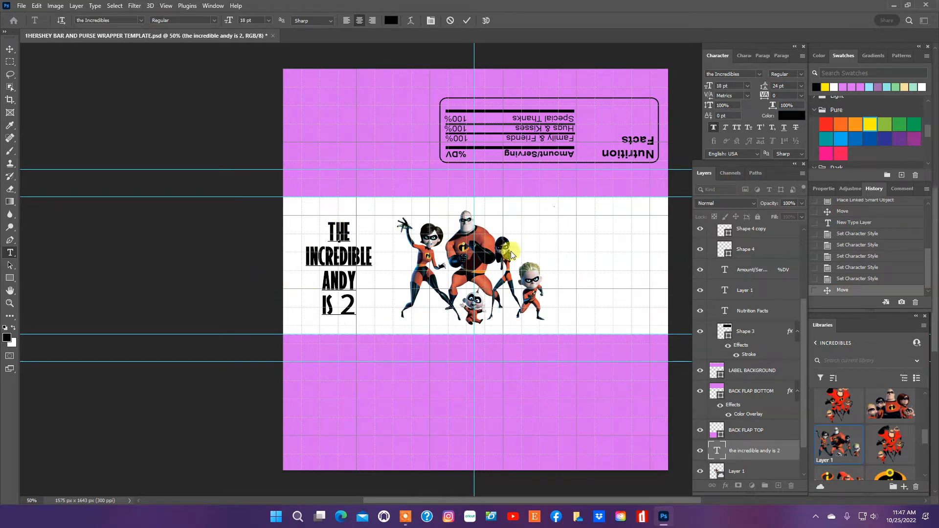
left_click(174, 68)
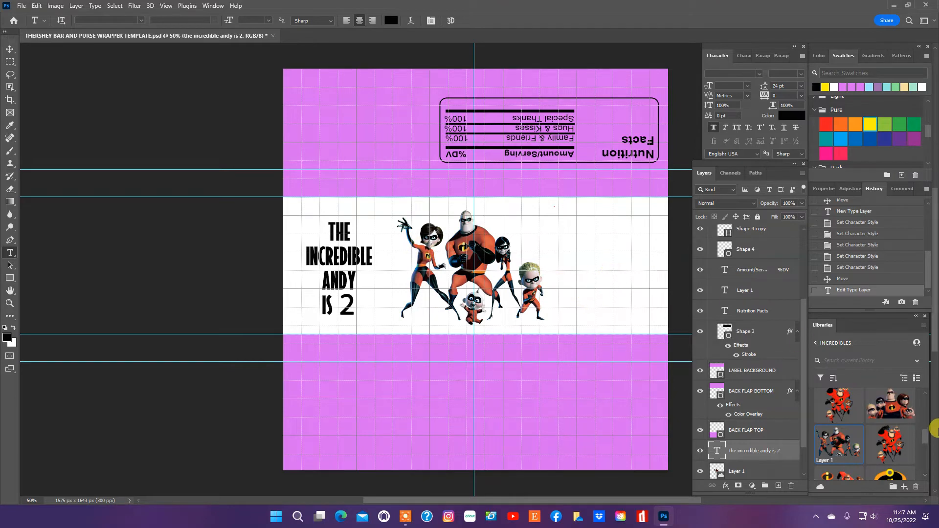
Place The Incredibles logo from the INCREDIBLES library at about 7.4% scale in the white band, to the right of the family graphic
scroll(924, 436, "down", 2)
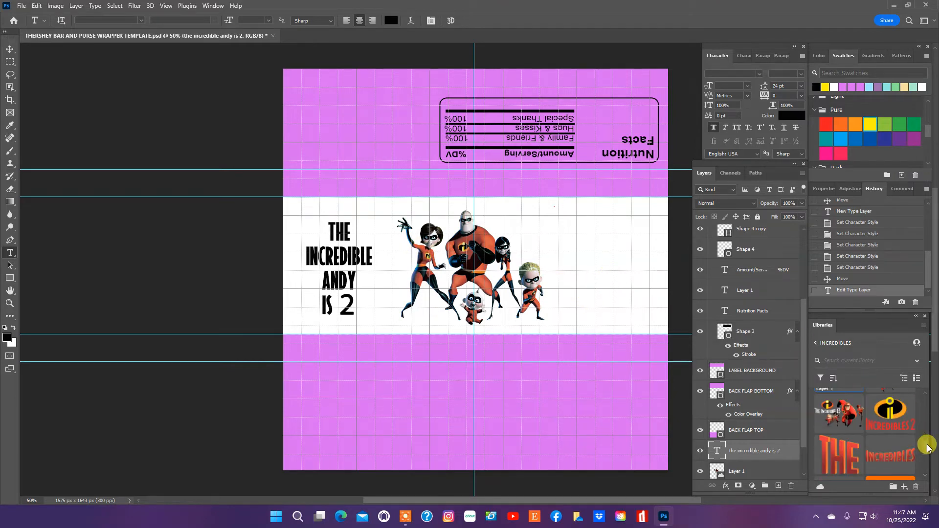
scroll(927, 431, "down", 5)
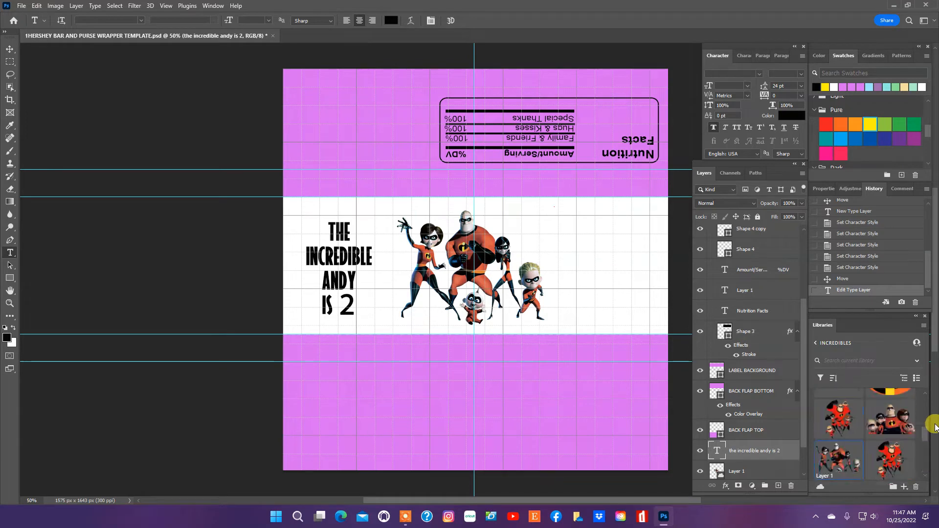
scroll(932, 408, "up", 3)
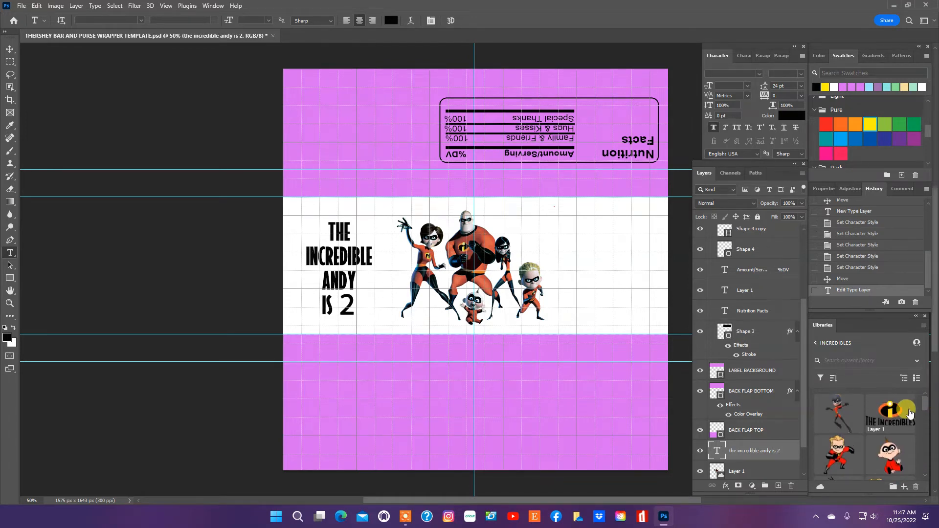
left_click_drag(892, 413, 587, 251)
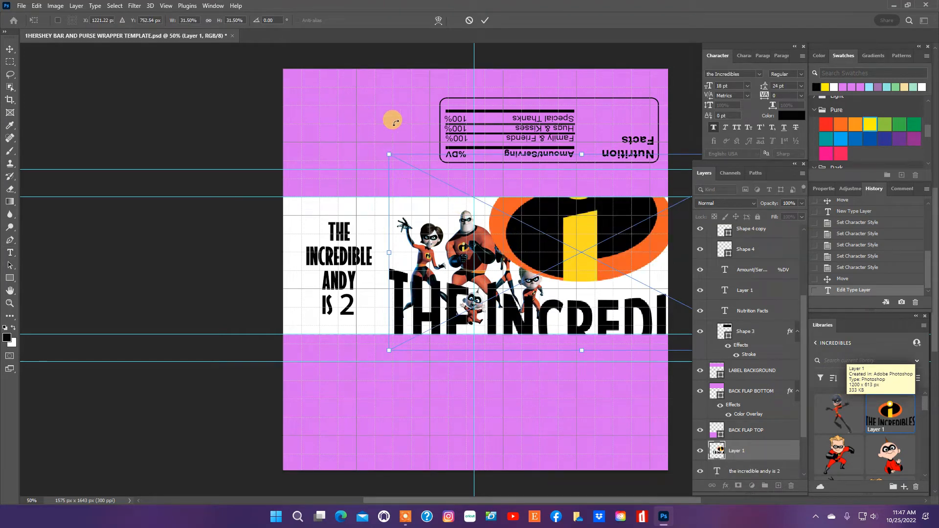
left_click_drag(389, 154, 553, 241)
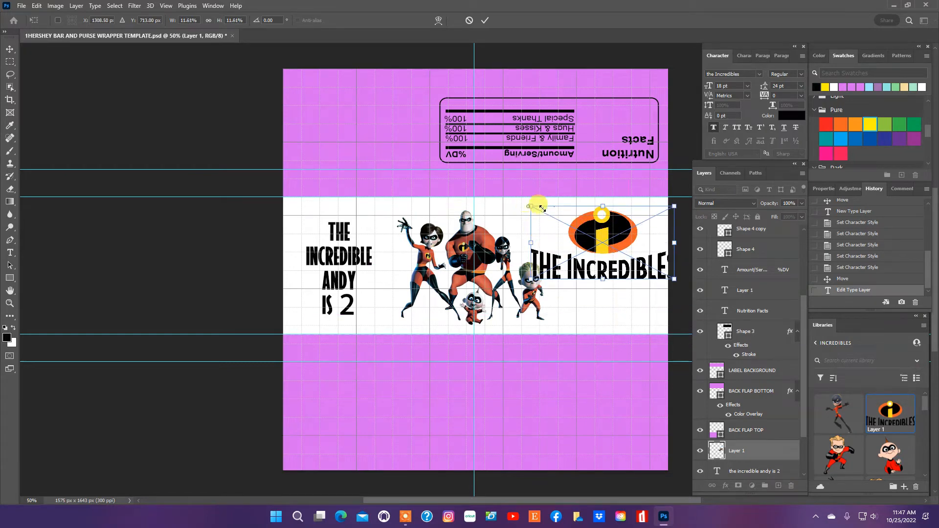
left_click_drag(536, 206, 583, 234)
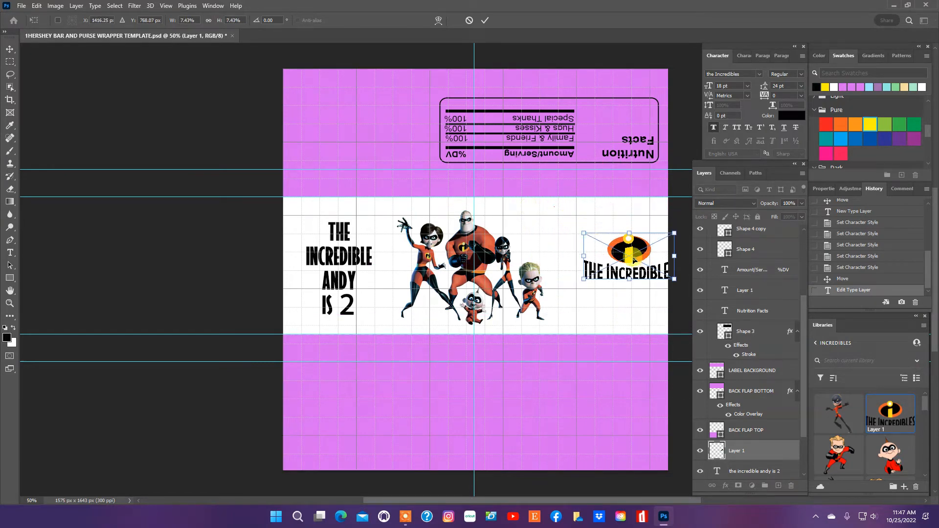
left_click_drag(633, 260, 602, 240)
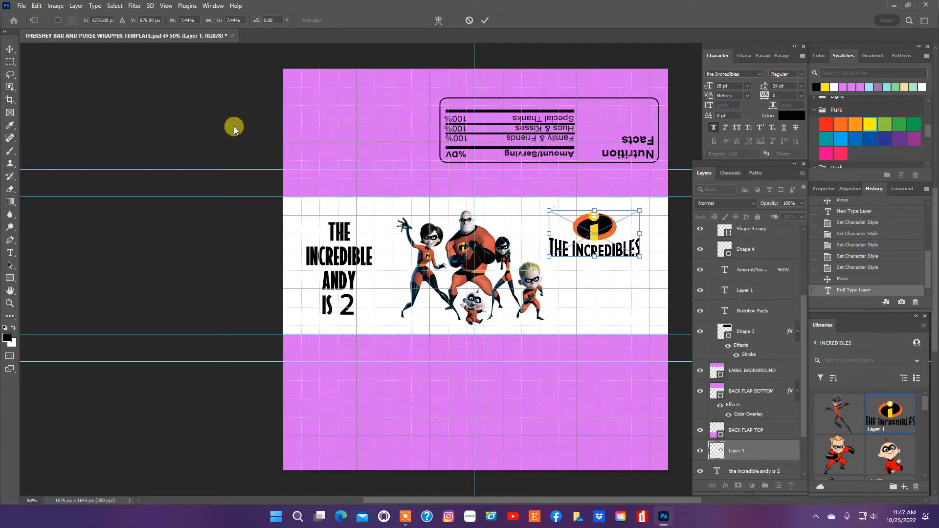
key("Return")
key("t")
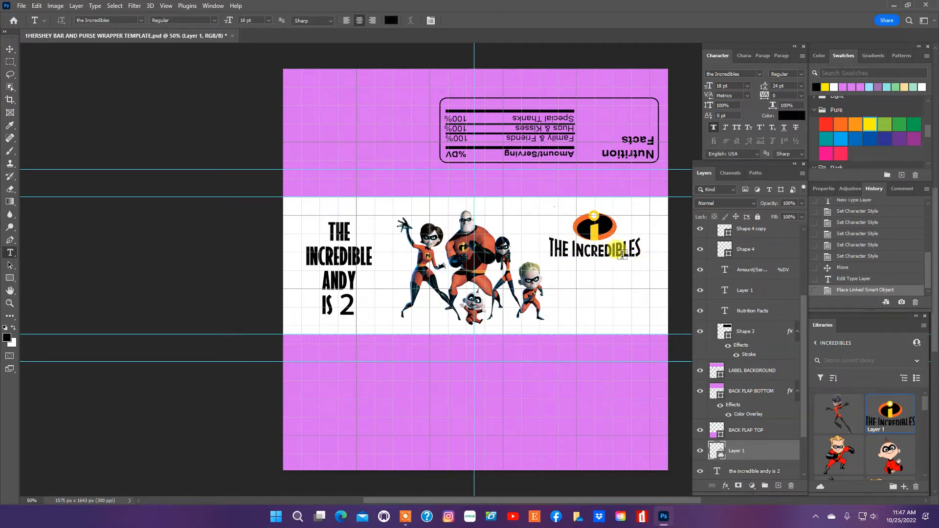
Move the logo and the four-line text slightly upward and inward, closer to the family graphic
left_click(10, 49)
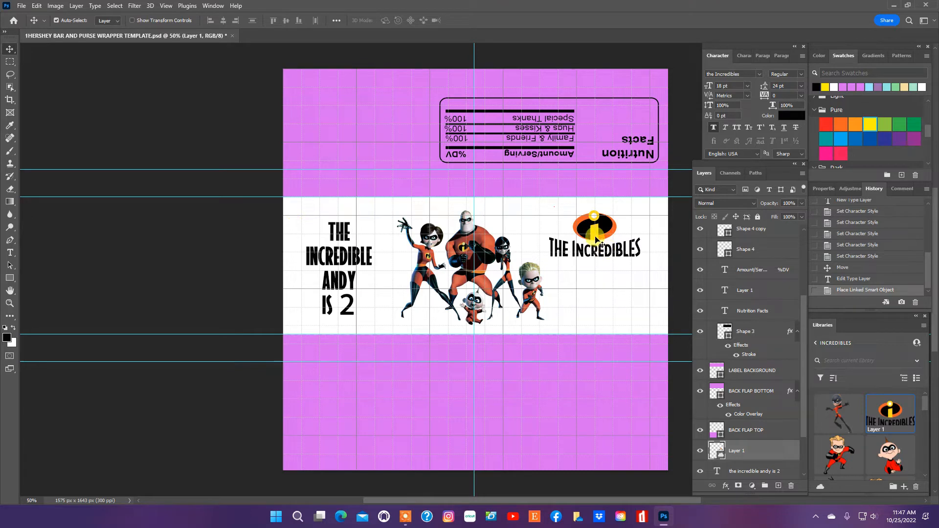
left_click_drag(596, 239, 576, 234)
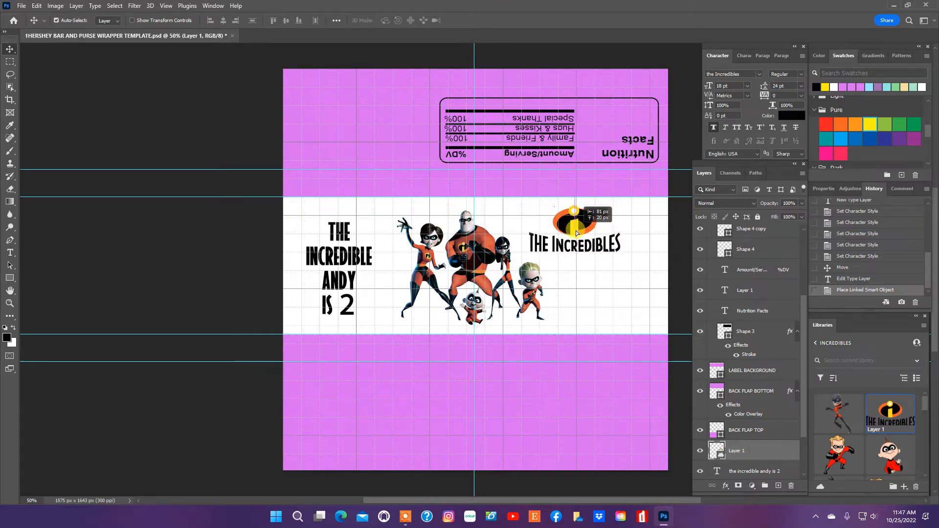
left_click_drag(335, 257, 351, 245)
left_click(351, 252)
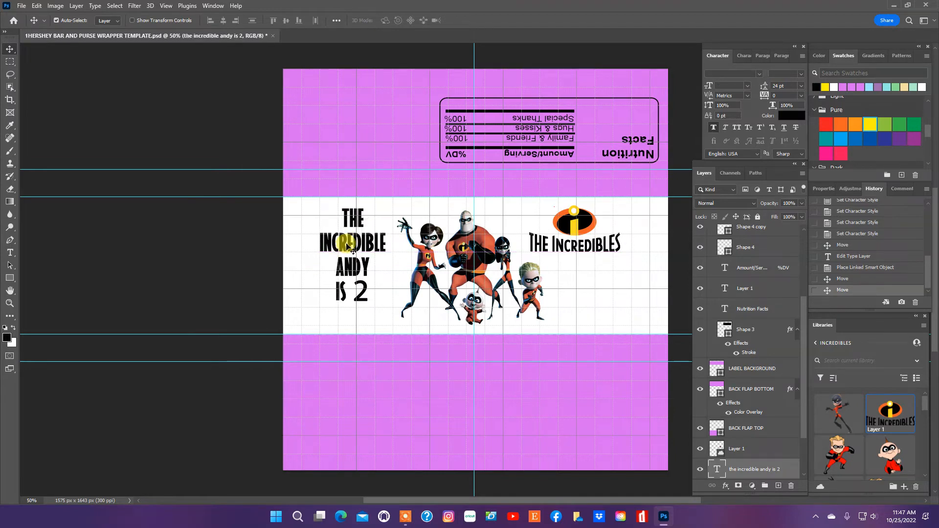
left_click_drag(359, 235, 361, 236)
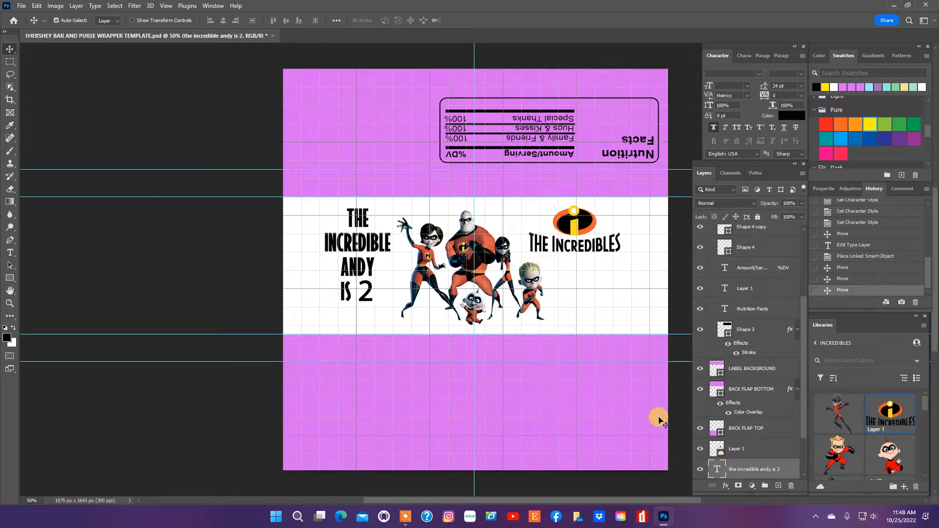
Change the MIDDLE layer's Color Overlay to pure yellow fff200, trying orange f7941d for comparison
left_click(627, 293)
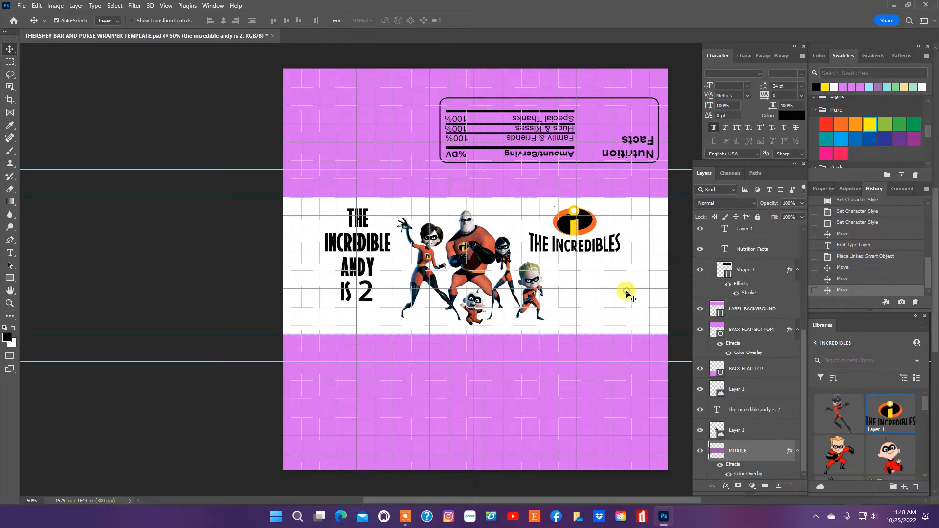
left_click(726, 485)
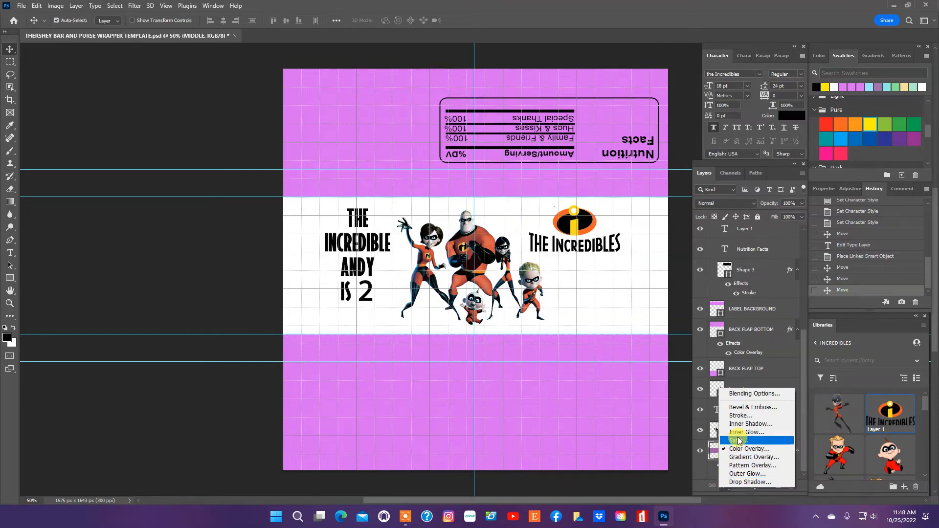
left_click(751, 450)
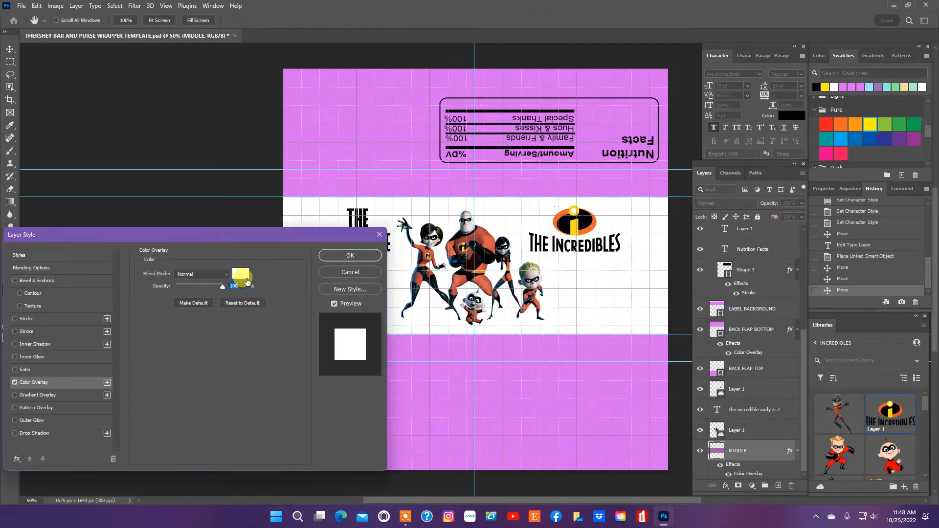
left_click(241, 274)
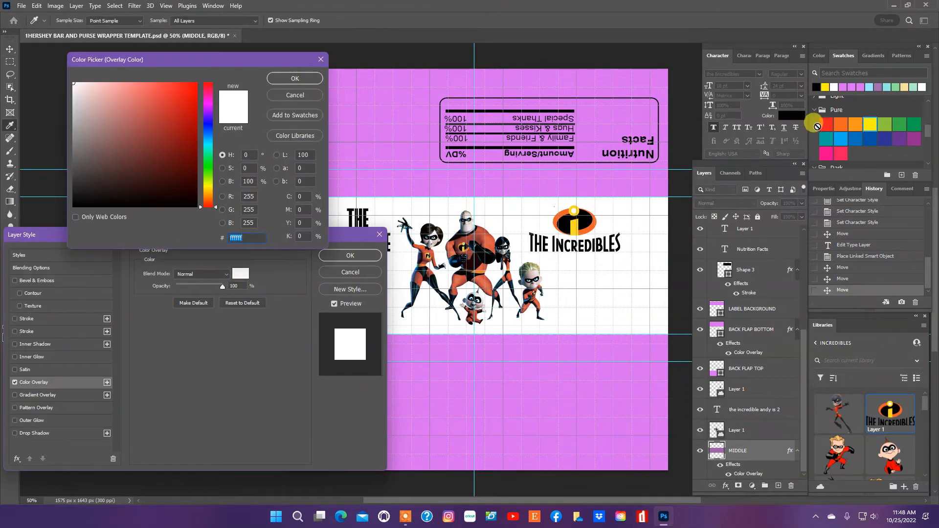
left_click(868, 124)
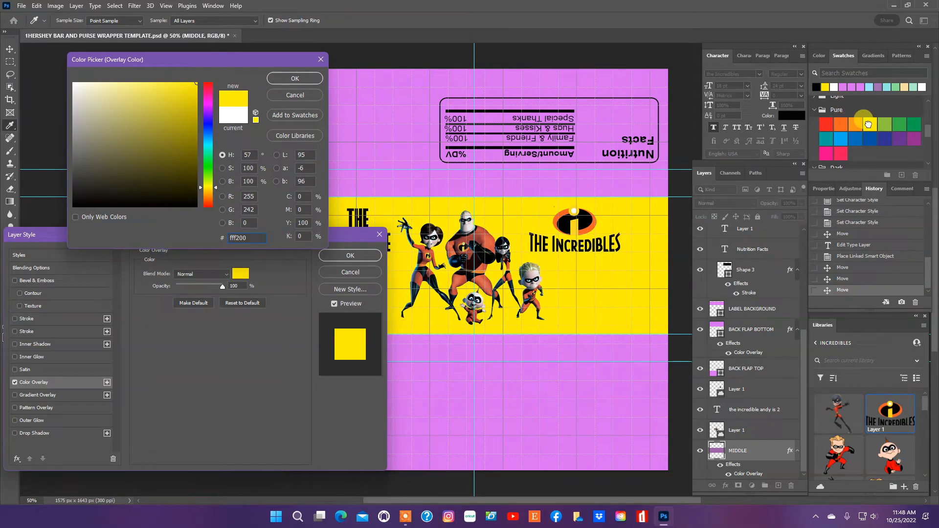
left_click(855, 125)
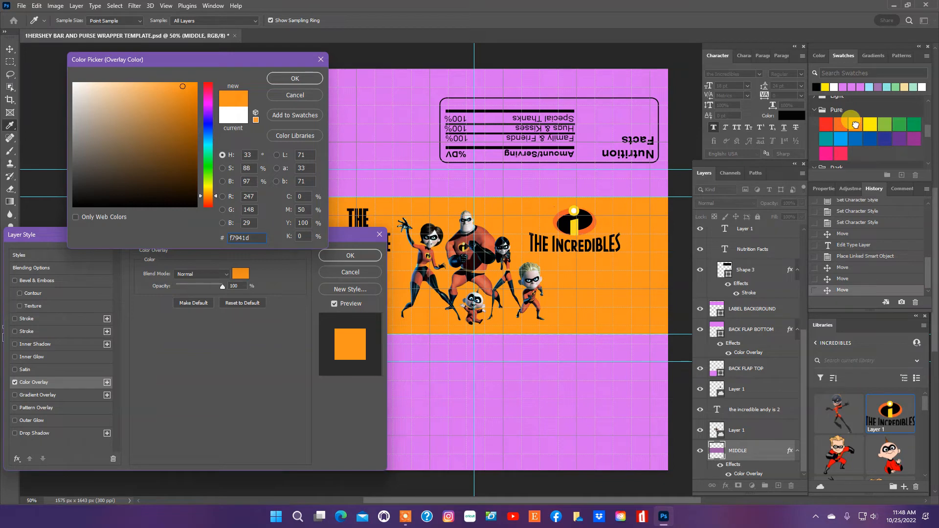
left_click(870, 125)
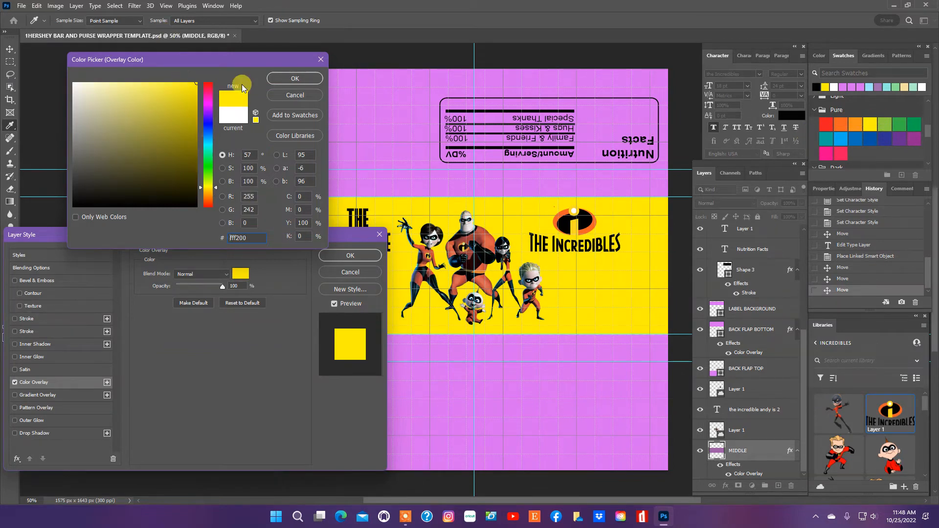
left_click(278, 78)
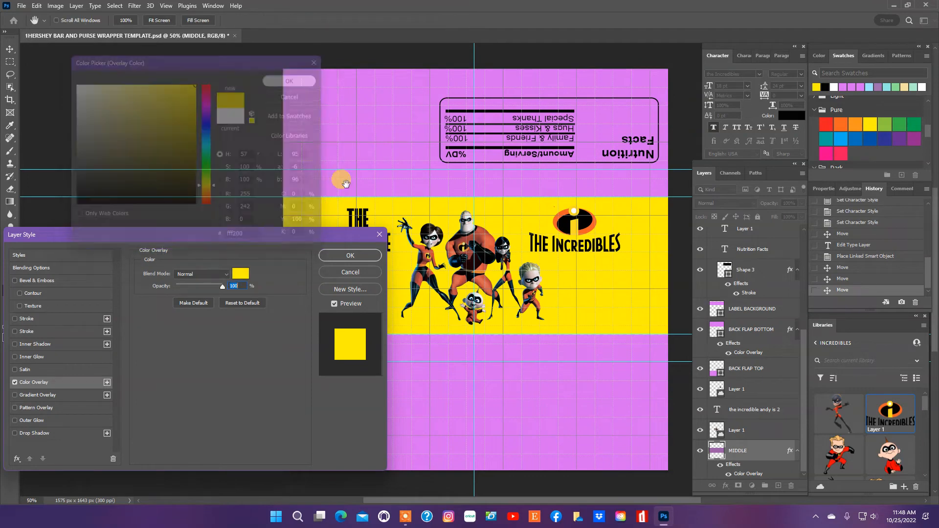
left_click(350, 255)
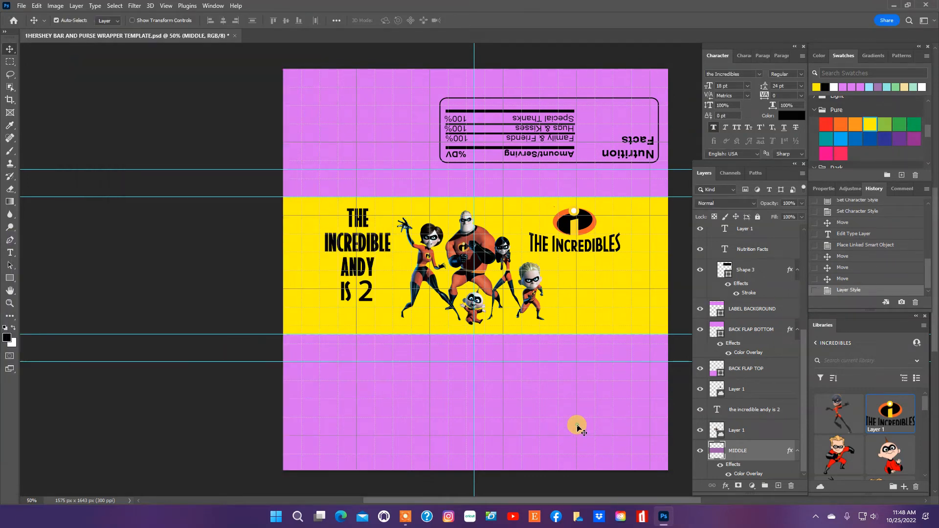
Add a yellow Color Overlay at 100% opacity to the BACK FLAP TOP layer
left_click(577, 427)
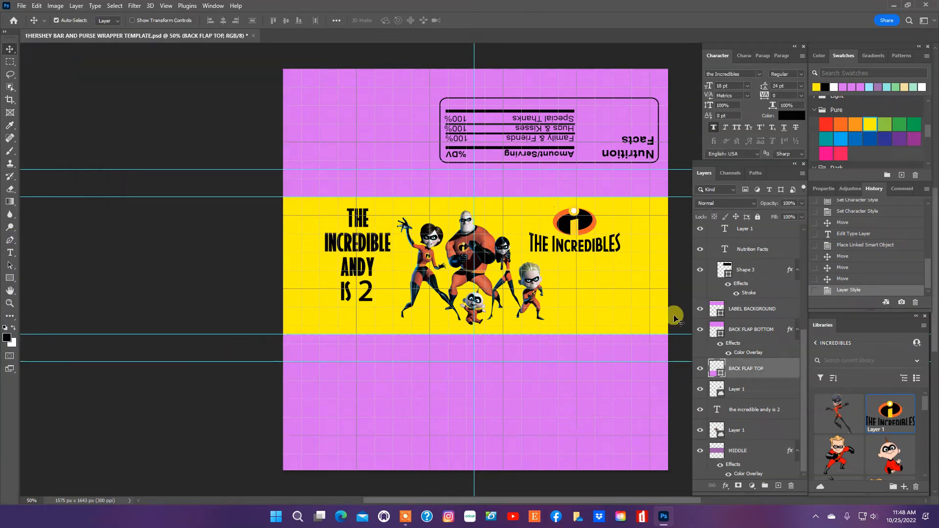
left_click(726, 486)
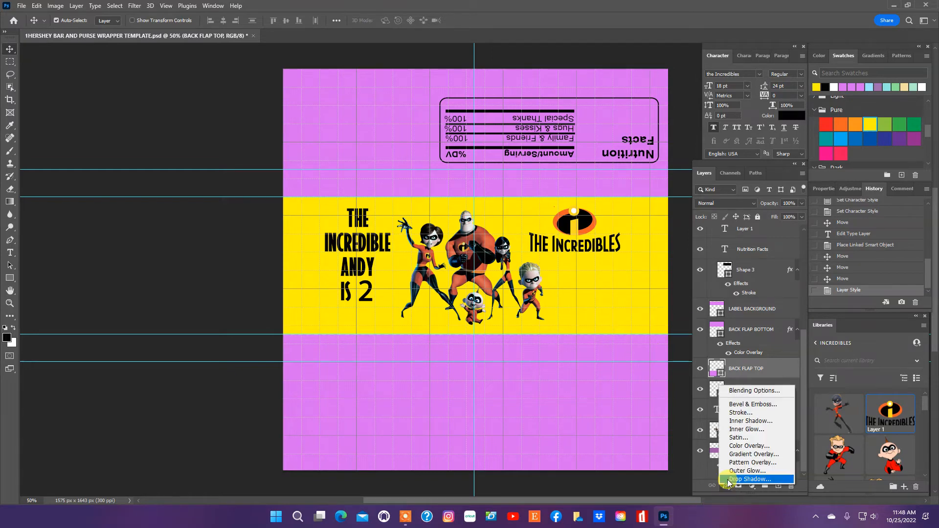
left_click(734, 447)
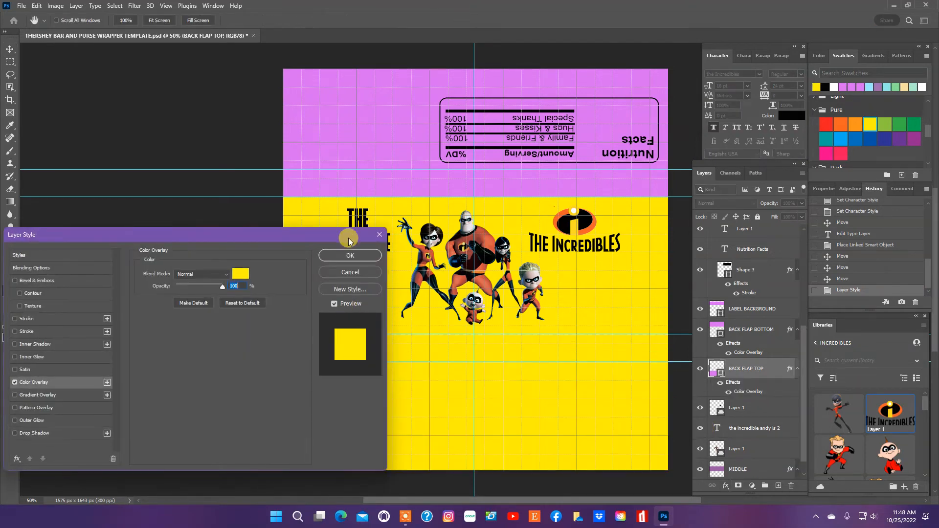
left_click(349, 255)
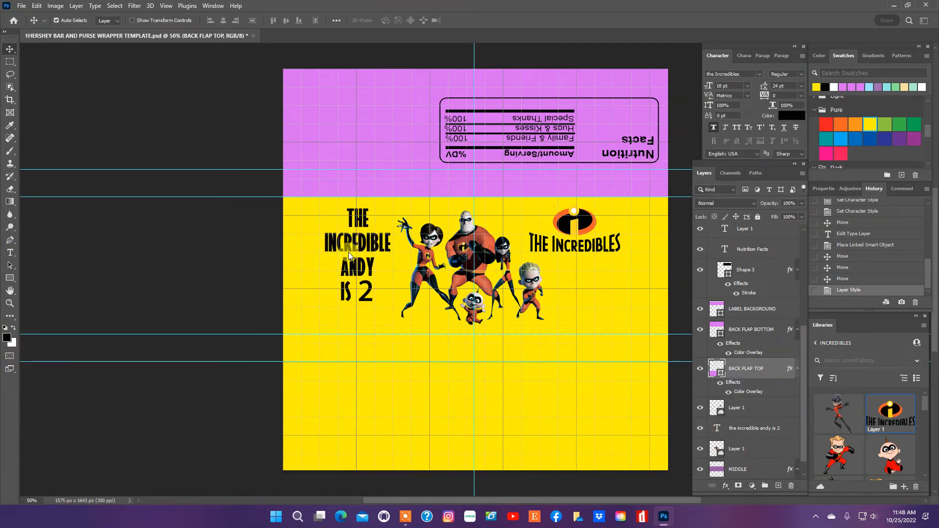
Change the BACK FLAP BOTTOM layer's Color Overlay to pure yellow fff200
left_click(558, 183)
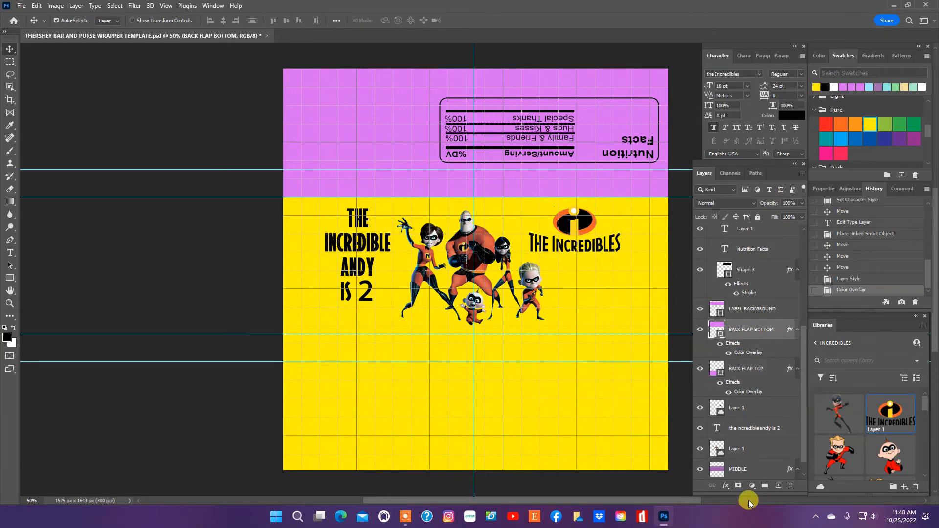
left_click(725, 486)
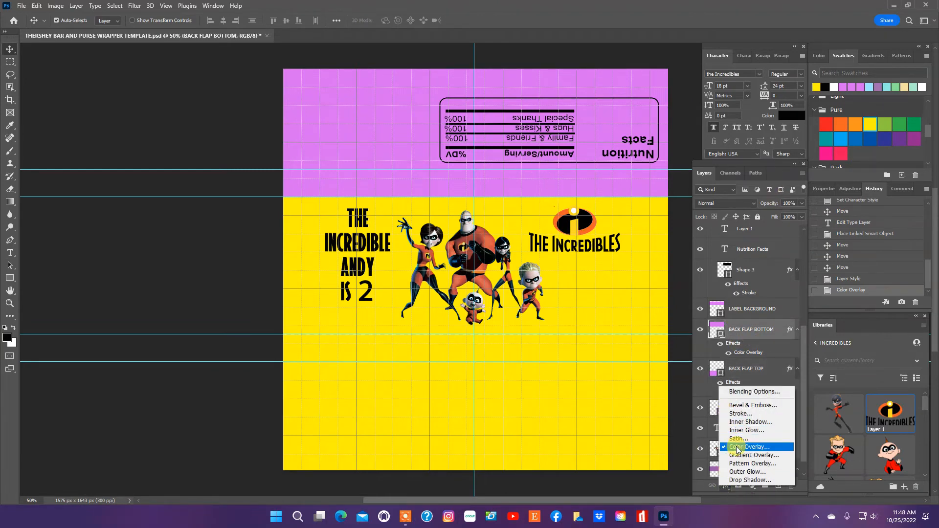
left_click(738, 447)
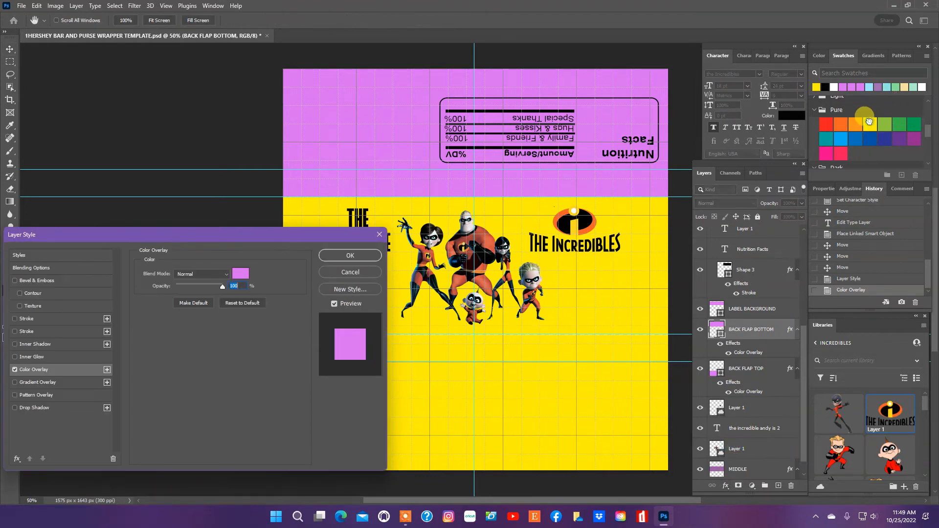
left_click(240, 273)
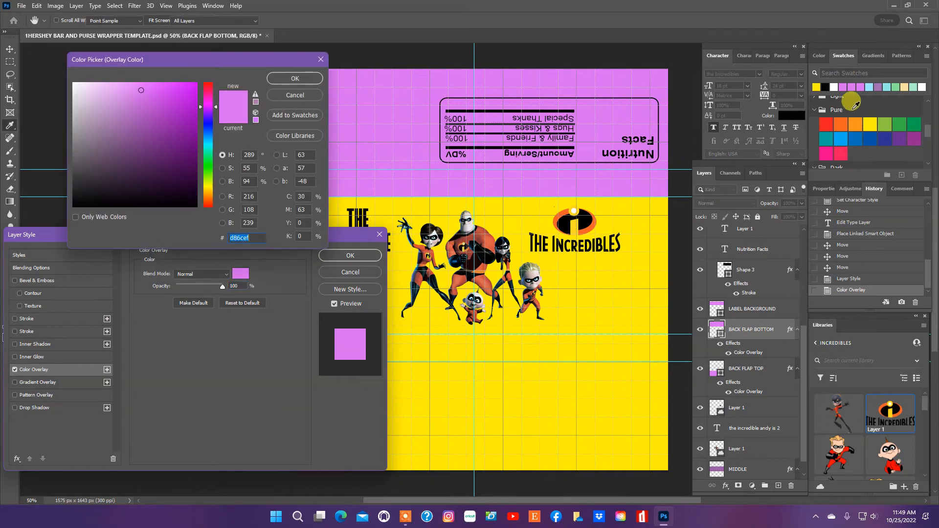
left_click(870, 124)
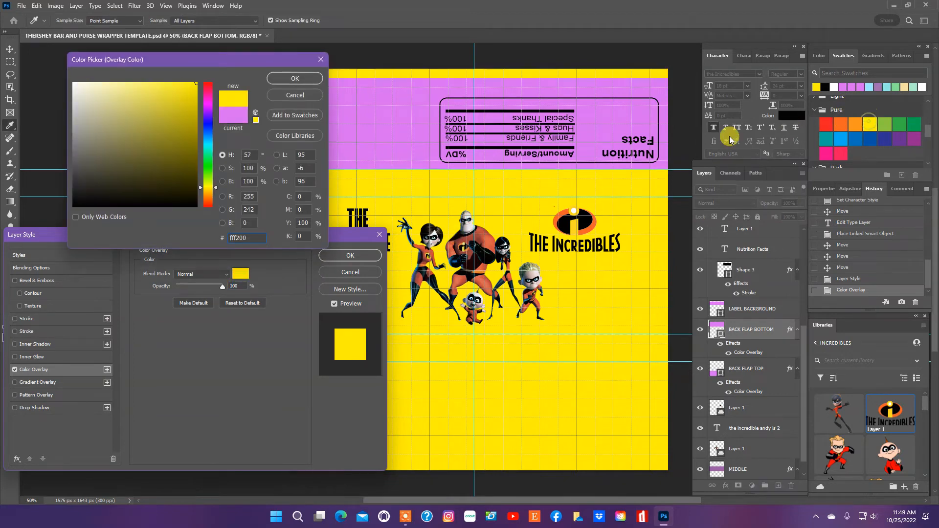
left_click(295, 79)
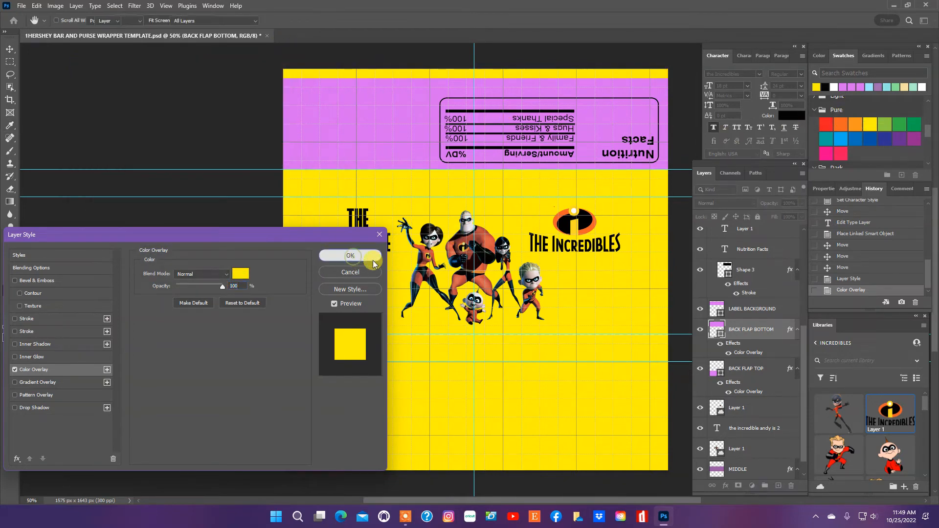
left_click(373, 260)
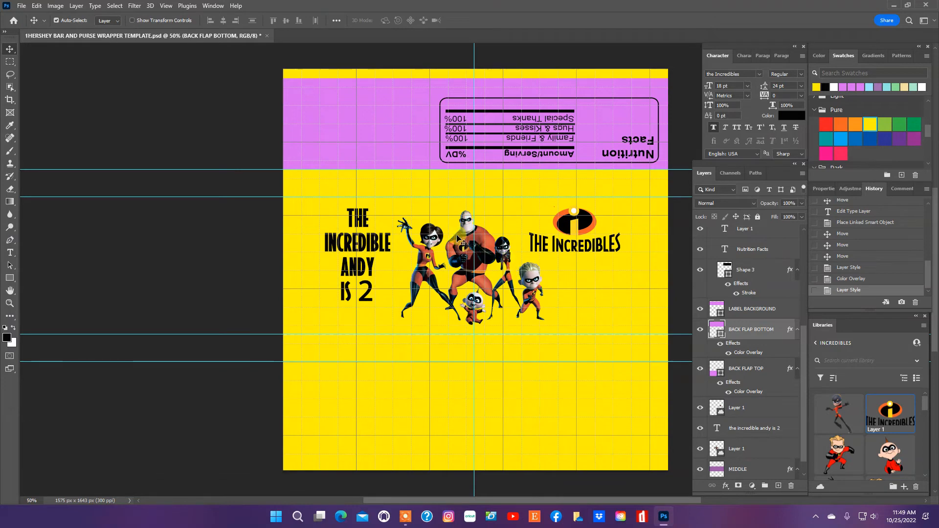
Fill the LABEL BACKGROUND shape behind the nutrition facts with the orange pure swatch
left_click(378, 138)
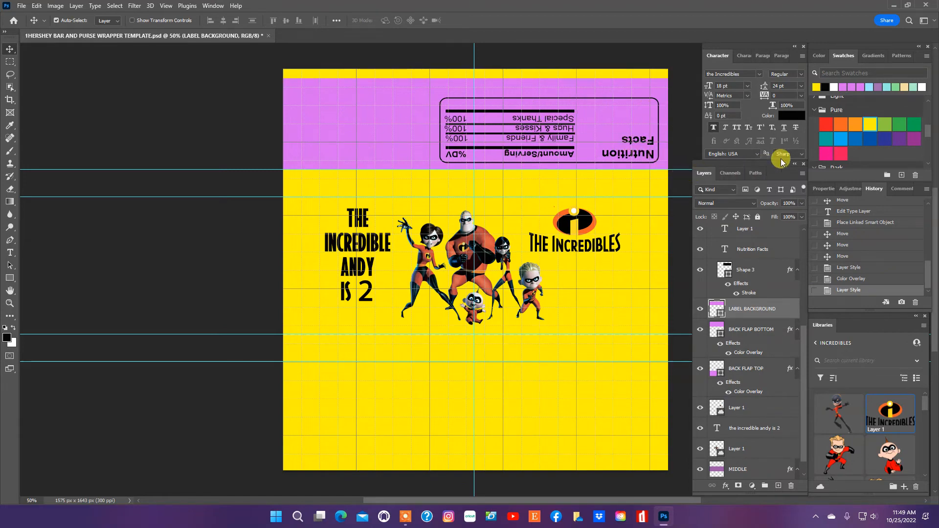
left_click(854, 125)
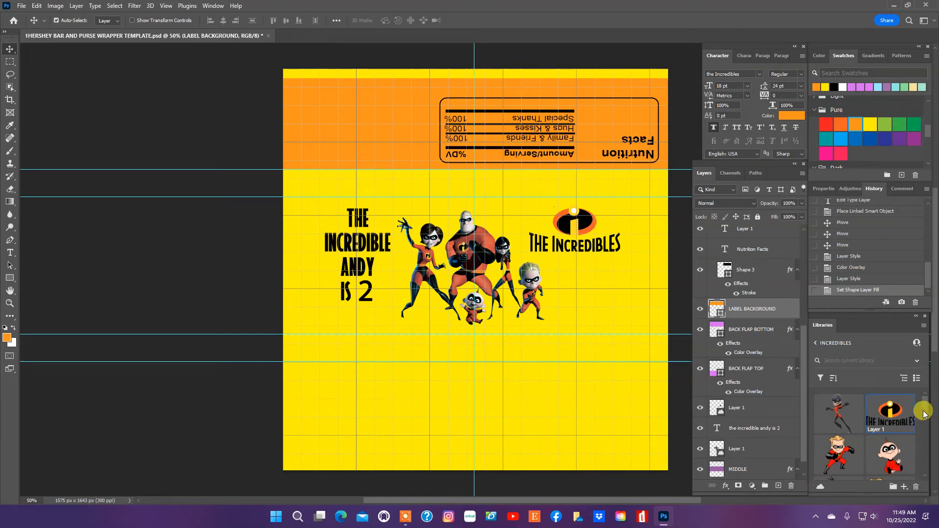
Place the sitting masked baby graphic from the INCREDIBLES library on the orange band beside the nutrition facts, scaled down to about 17%
scroll(924, 411, "down", 2)
scroll(923, 411, "down", 1)
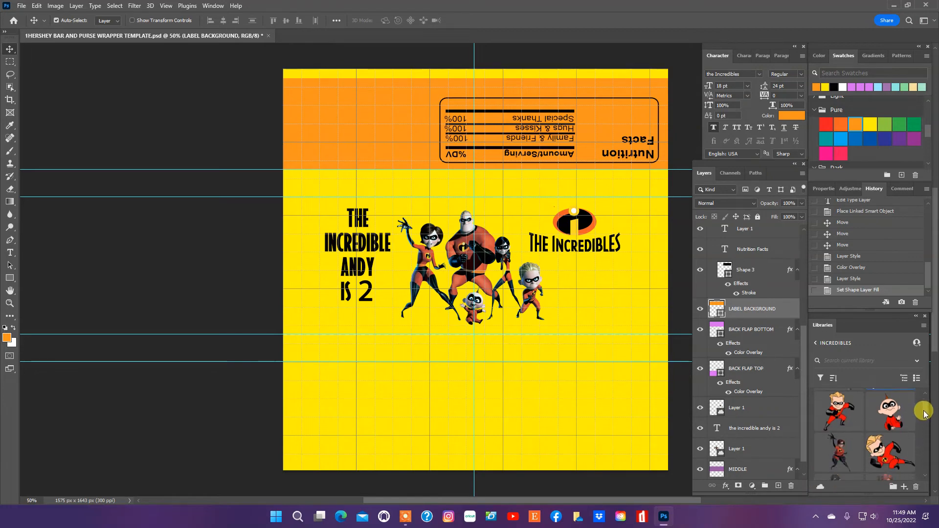
scroll(923, 411, "up", 1)
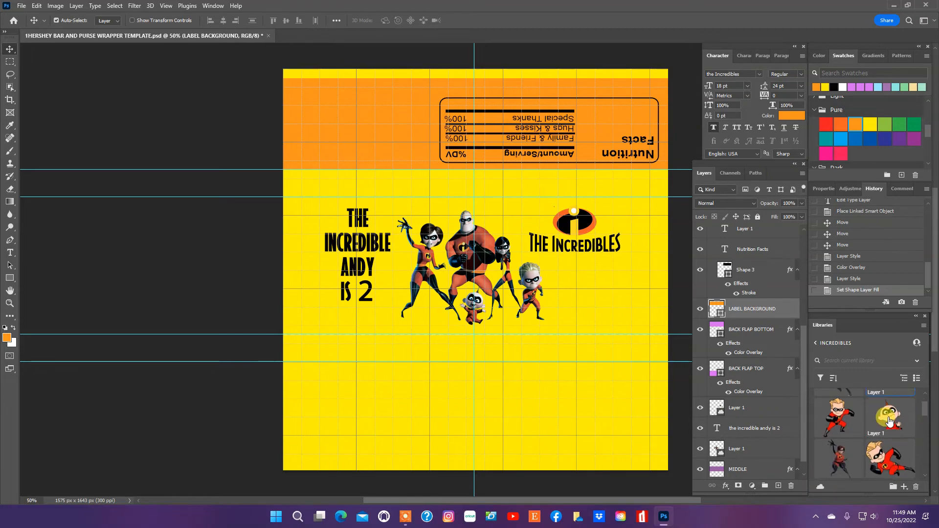
left_click_drag(893, 422, 392, 164)
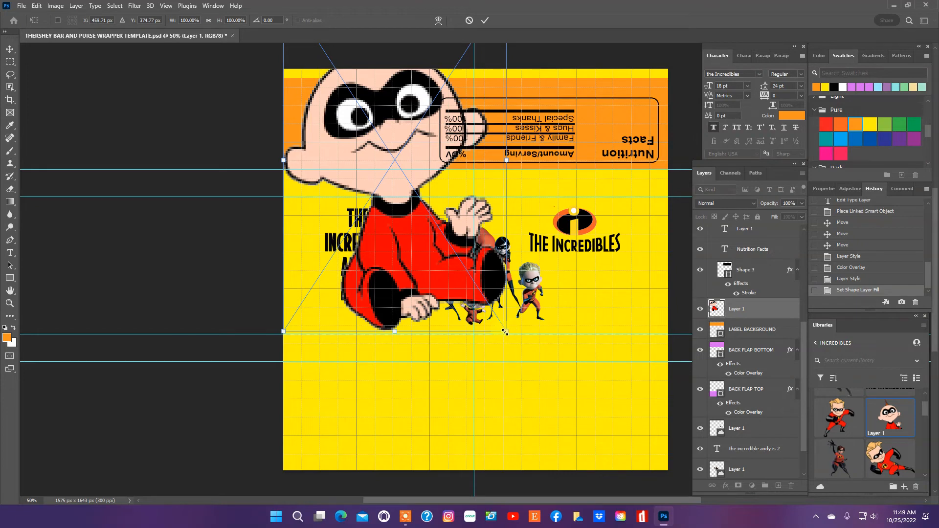
left_click_drag(505, 332, 396, 163)
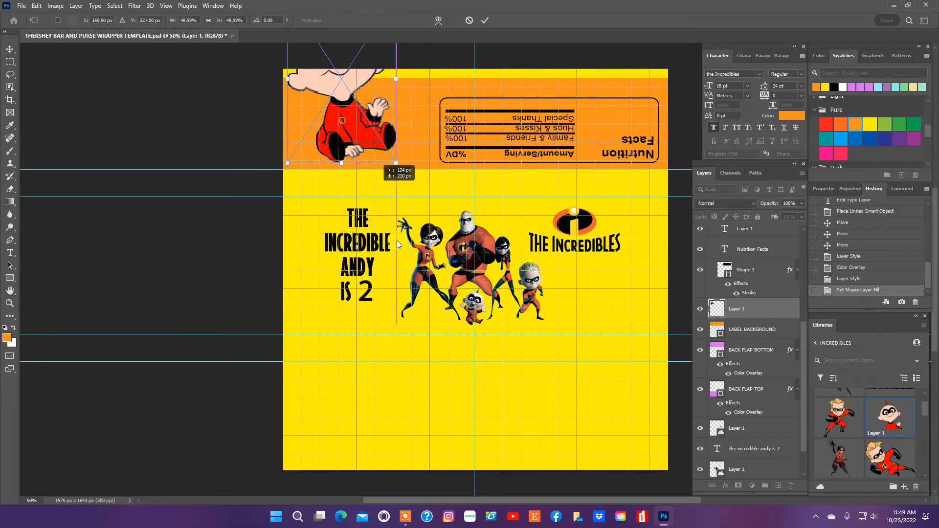
left_click_drag(398, 244, 431, 299)
left_click_drag(482, 335, 409, 160)
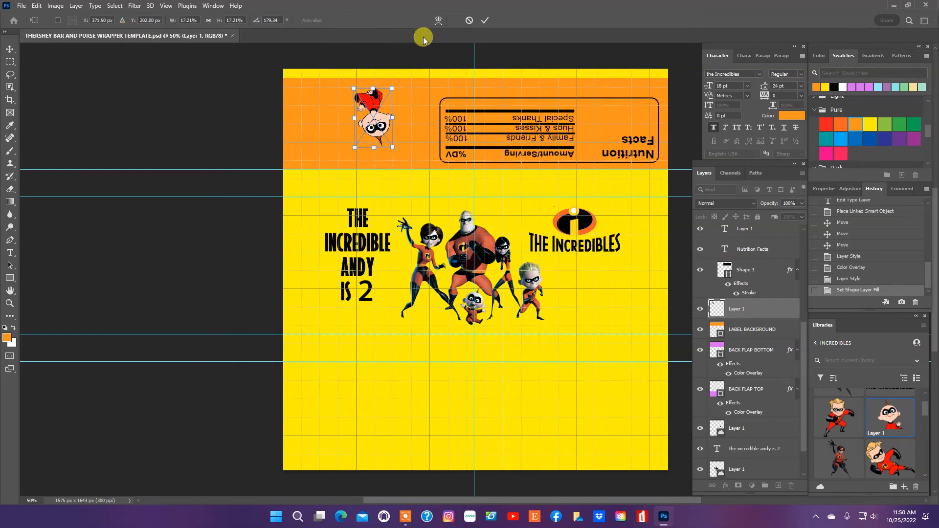
Rotate the baby graphic to 180 degrees and enlarge it to about 28% width and 24% height within the orange band
type("180")
left_click(276, 26)
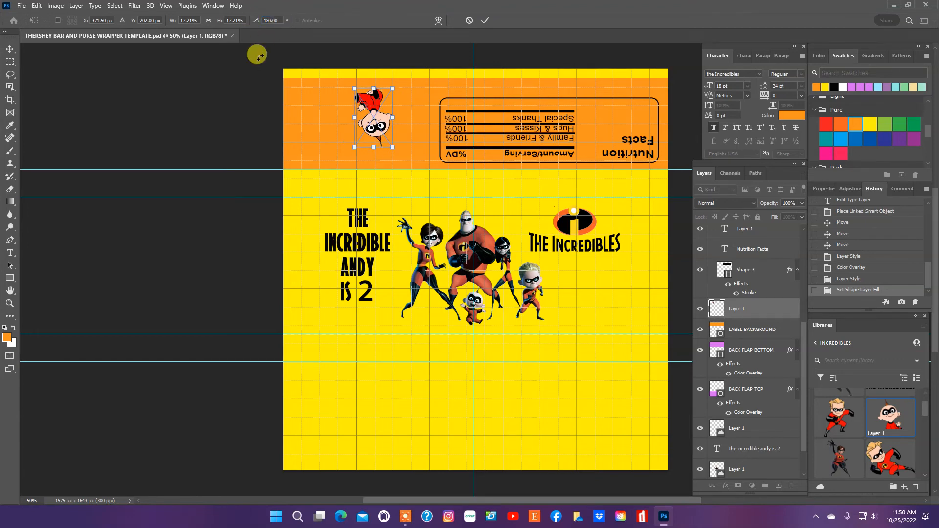
mouse_move(389, 145)
left_mouse_down()
mouse_move(413, 168)
mouse_move(385, 147)
left_mouse_up()
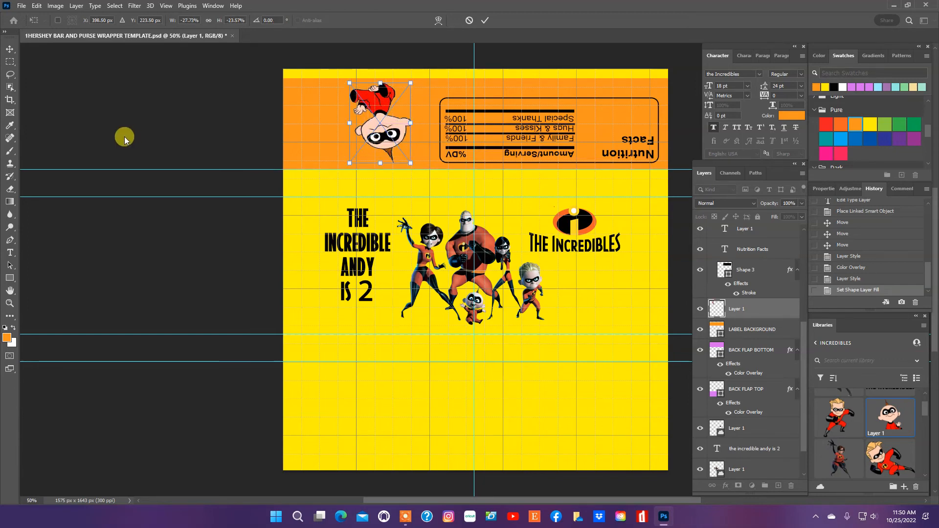
key("Return")
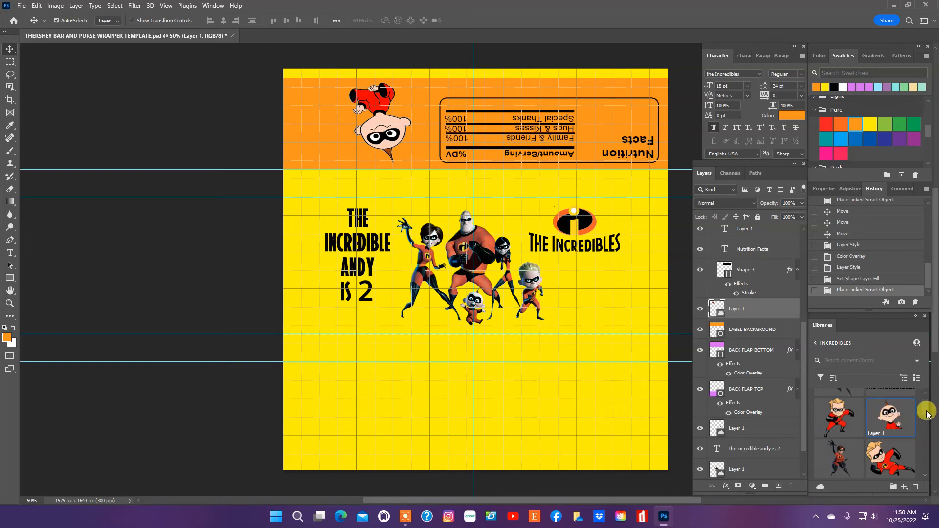
Browse the INCREDIBLES library for another graphic for the wrapper
scroll(927, 414, "down", 2)
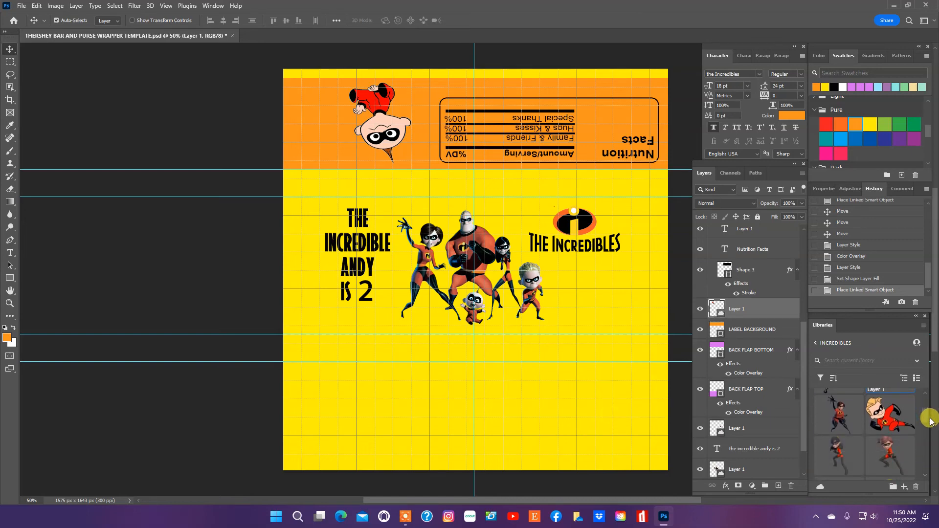
scroll(931, 422, "up", 2)
scroll(929, 405, "down", 5)
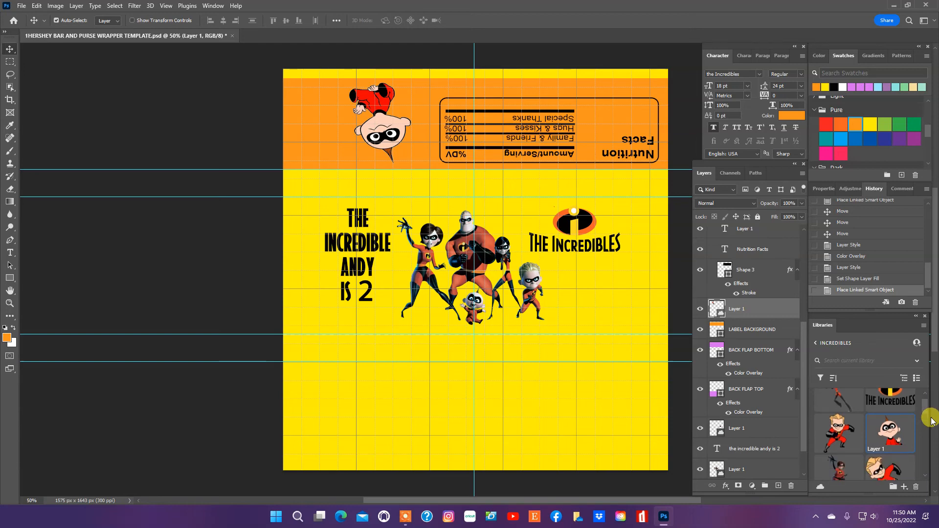
scroll(934, 442, "down", 5)
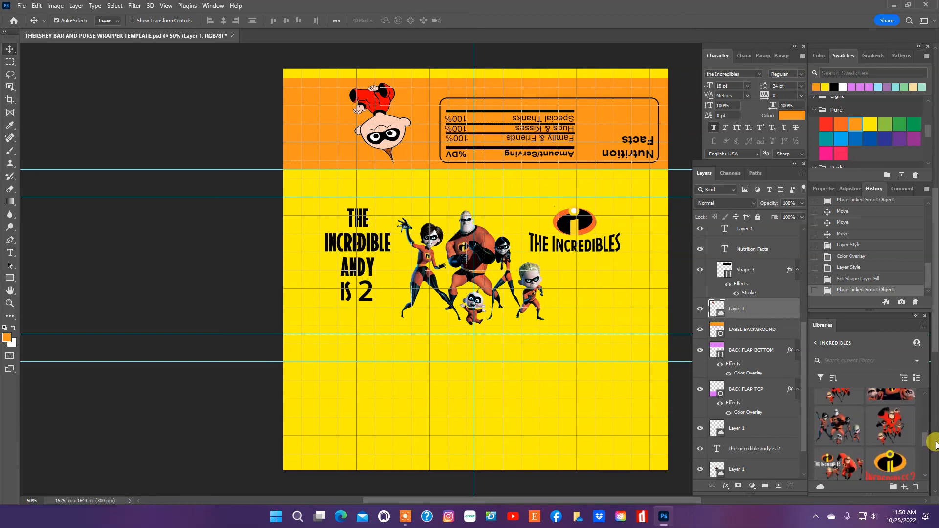